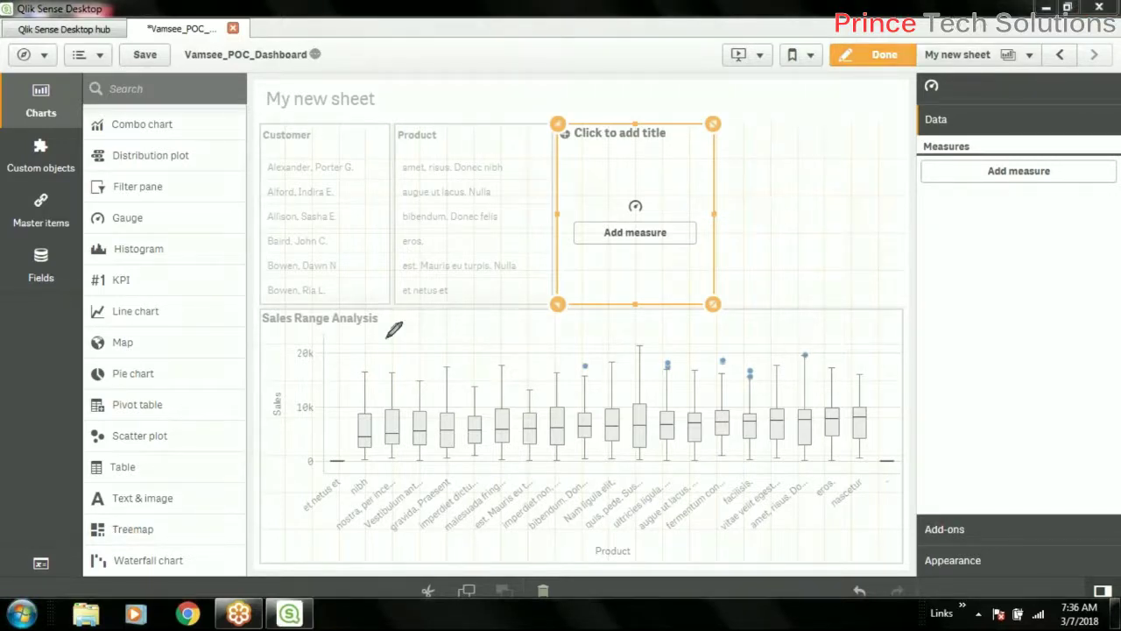
Drag a Gauge chart onto the sheet to the right of the Product filter pane
drag(386, 339, 1041, 345)
drag(1041, 307, 1029, 419)
drag(396, 287, 388, 409)
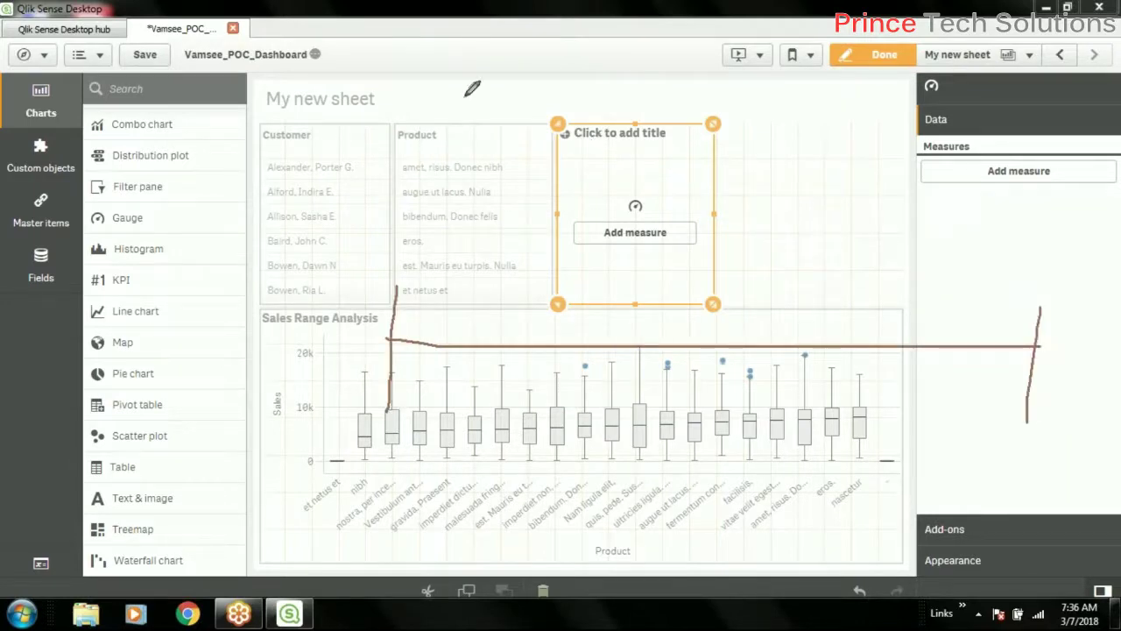
drag(551, 68, 550, 112)
drag(600, 68, 625, 76)
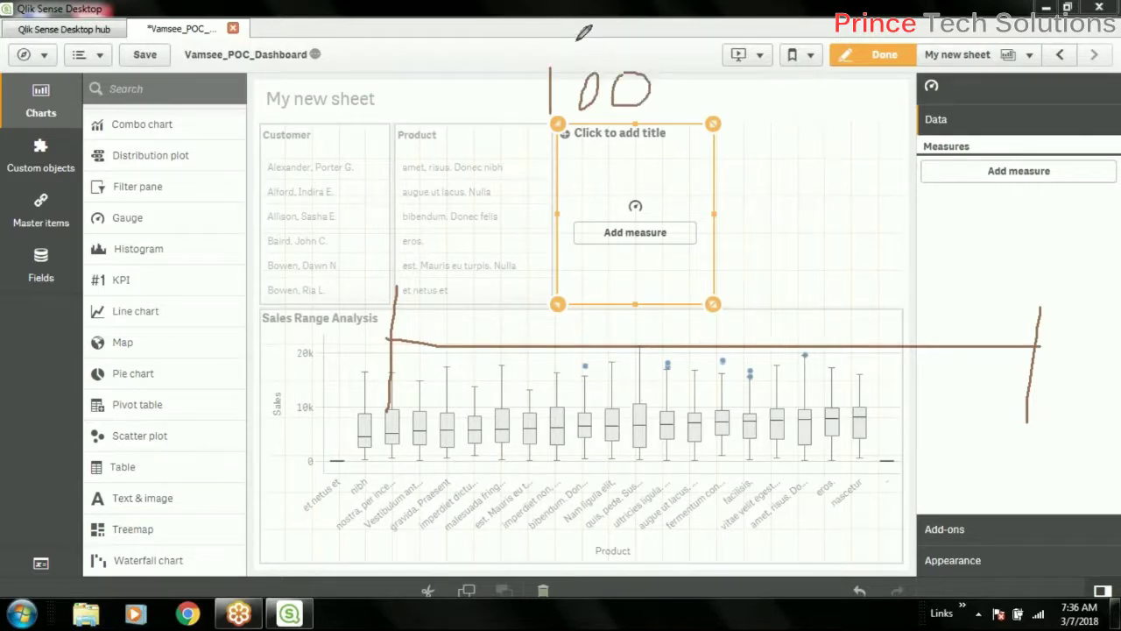
mouse_move(577, 40)
mouse_down()
mouse_move(565, 72)
mouse_move(616, 39)
mouse_move(604, 72)
mouse_move(654, 37)
mouse_up()
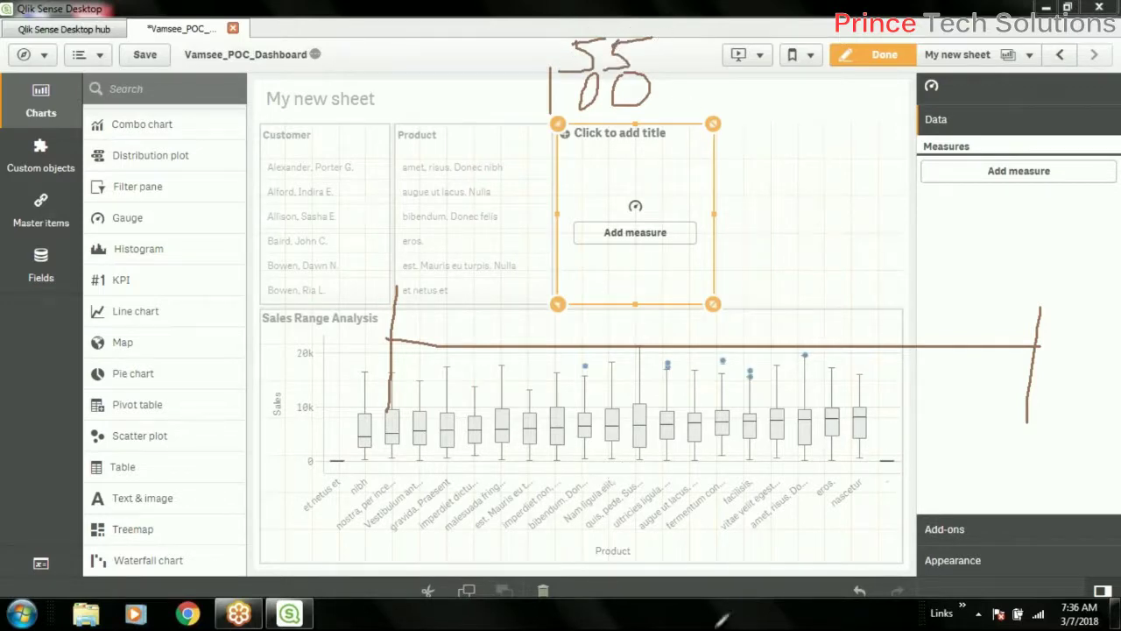
drag(867, 336, 864, 370)
drag(709, 331, 711, 365)
drag(544, 326, 544, 355)
drag(570, 335, 570, 358)
mouse_move(550, 322)
mouse_down()
mouse_move(536, 363)
mouse_move(578, 340)
mouse_move(552, 321)
mouse_up()
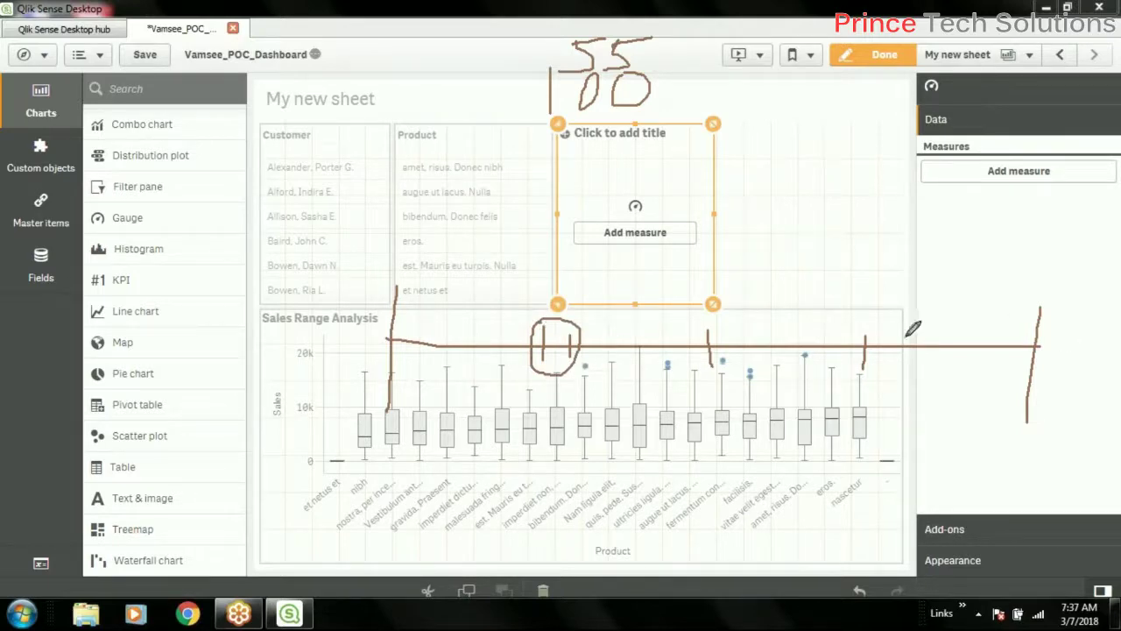
mouse_move(878, 331)
mouse_down()
mouse_move(845, 352)
mouse_move(879, 331)
mouse_up()
drag(561, 303, 521, 286)
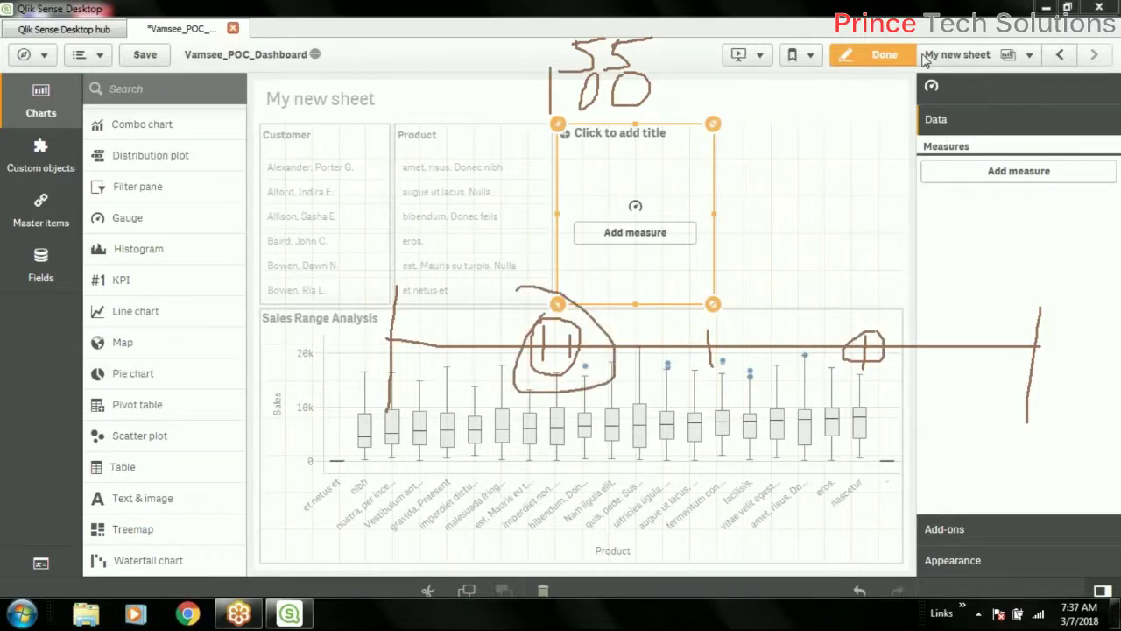
key(Escape)
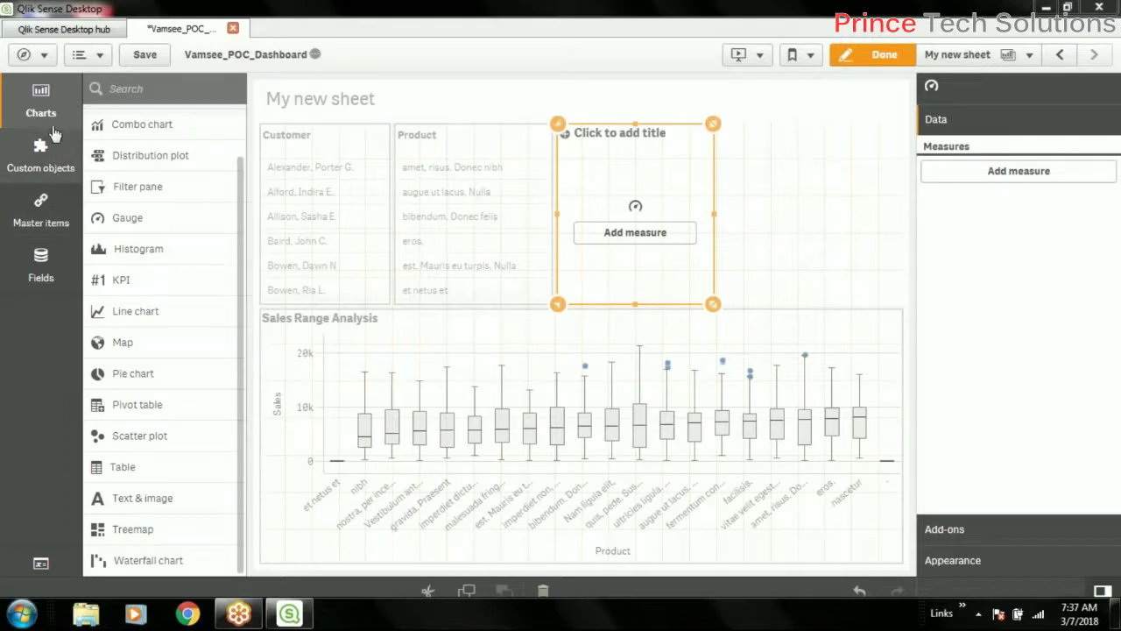
Show Master items with the Discount, Effective Discount, Quantity, Revenue and Sales measures
click(40, 215)
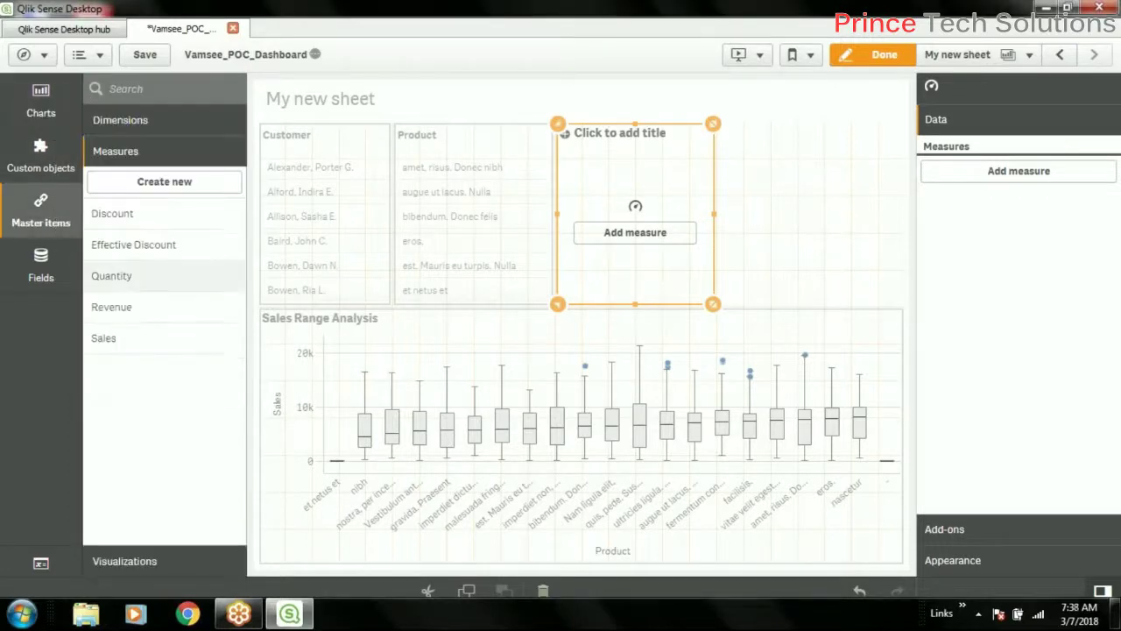
Give the gauge the Sales master measure, reading 5.1M, and expand its measure settings
drag(120, 346, 642, 244)
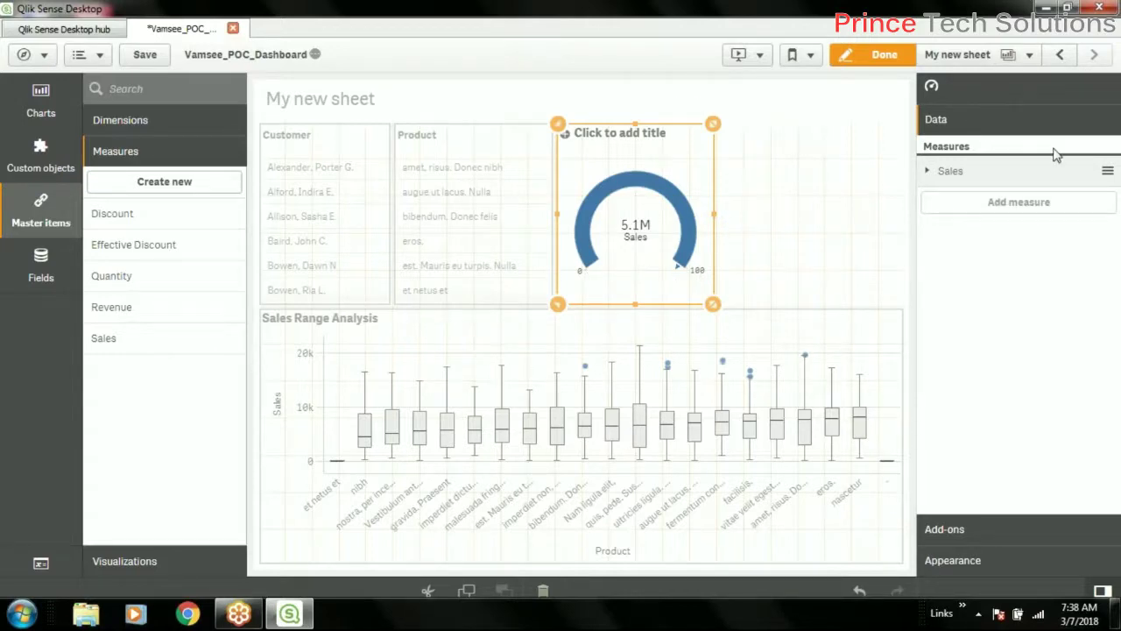
click(933, 176)
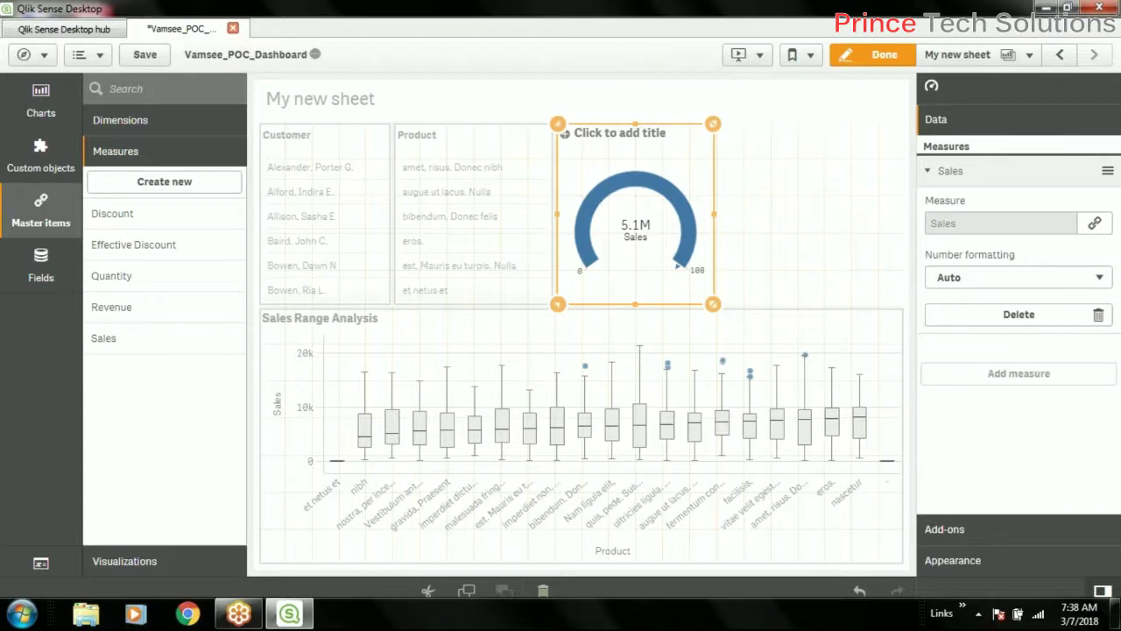
click(1099, 278)
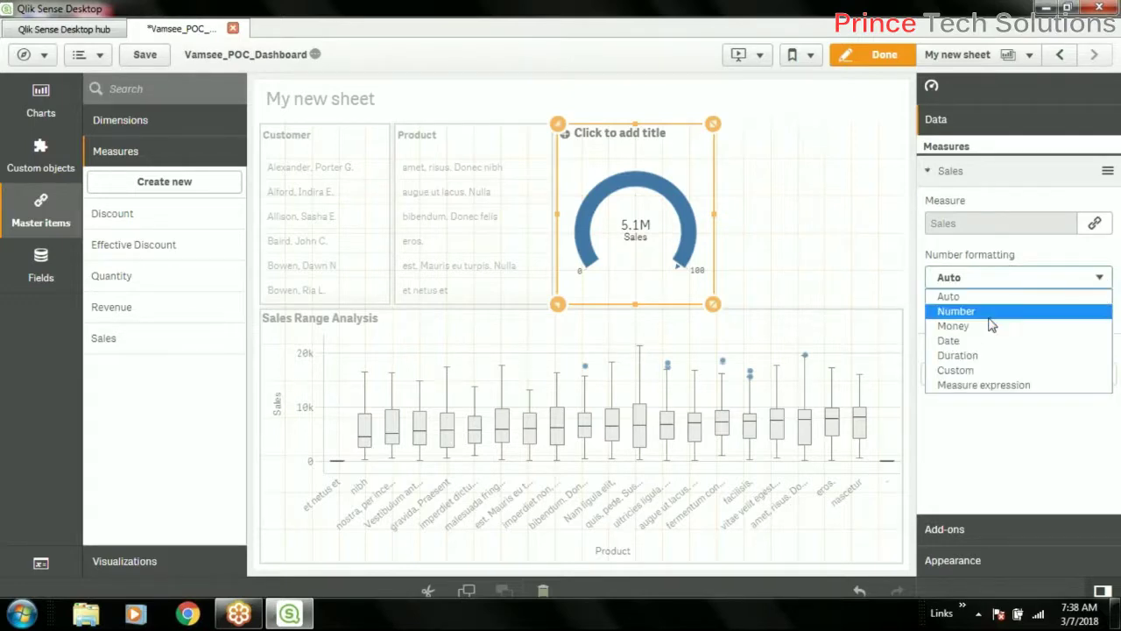
Set Sales number formatting to Custom with pattern #,##0, showing 5,100,263
click(990, 315)
click(1068, 277)
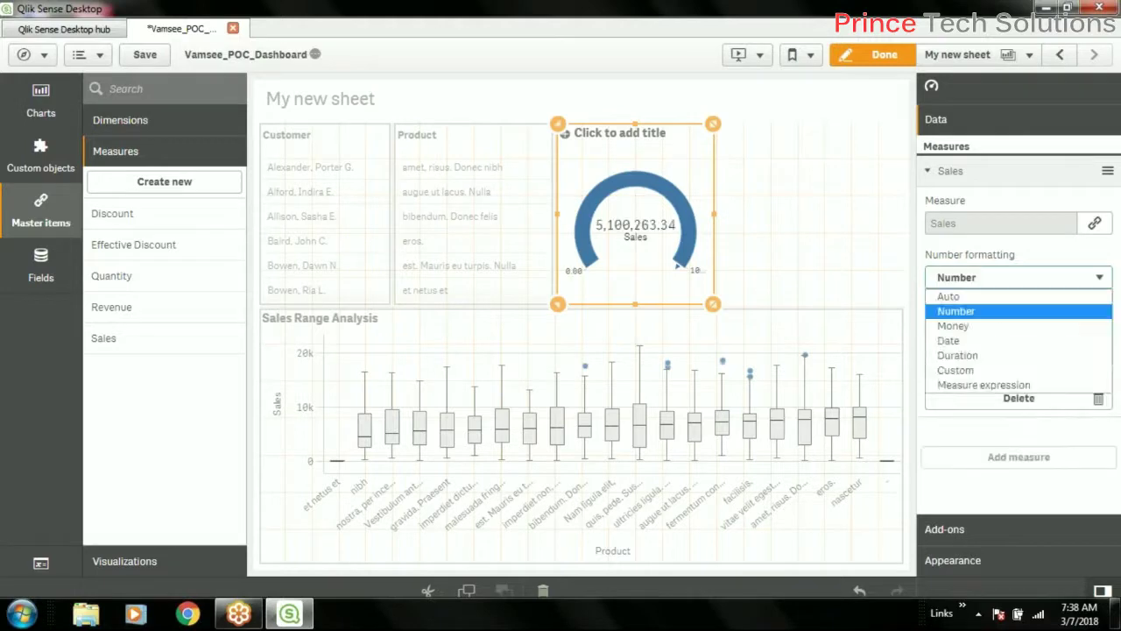
click(969, 374)
click(975, 439)
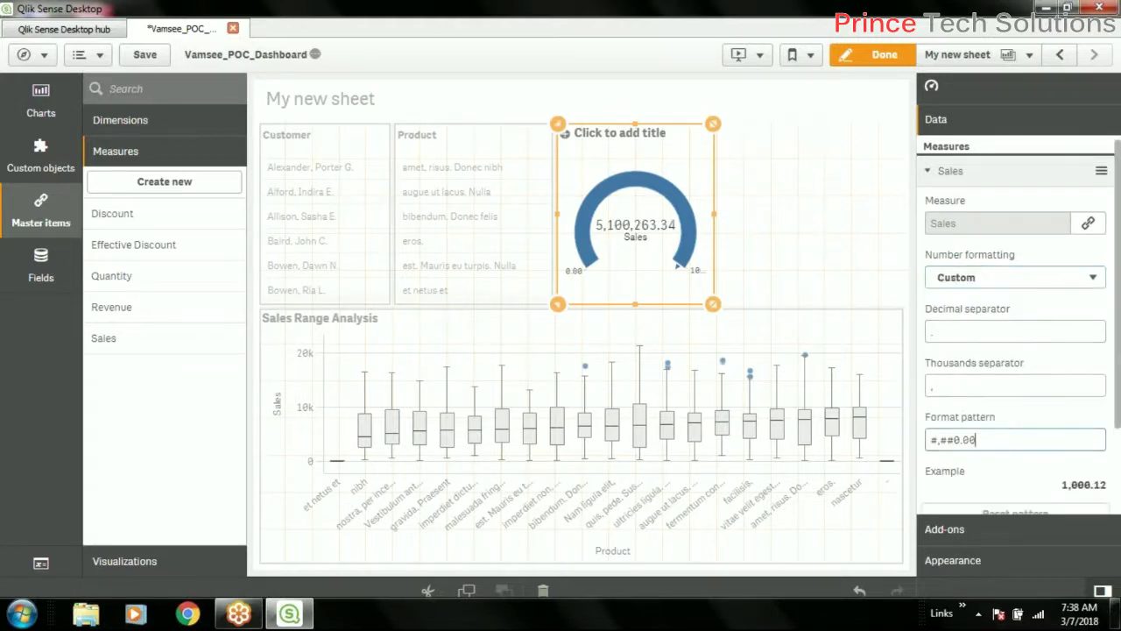
key(BackSpace)
key(BackSpace)
click(1019, 411)
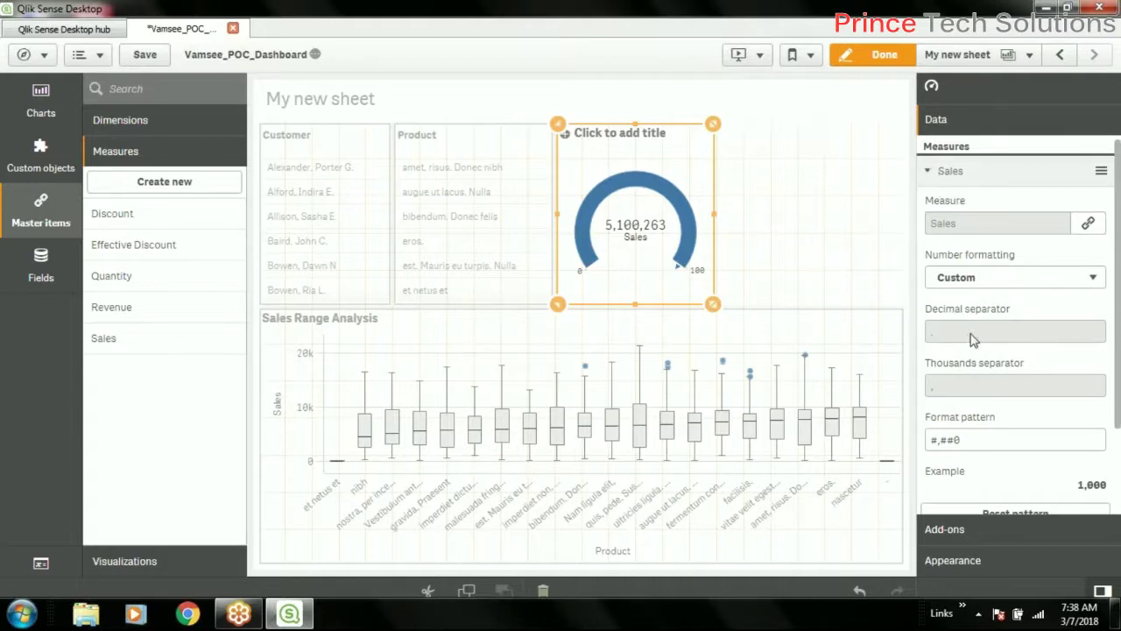
Set the gauge's minimum range limit to =Min([Trans.COGS]) using the expression editor
click(964, 561)
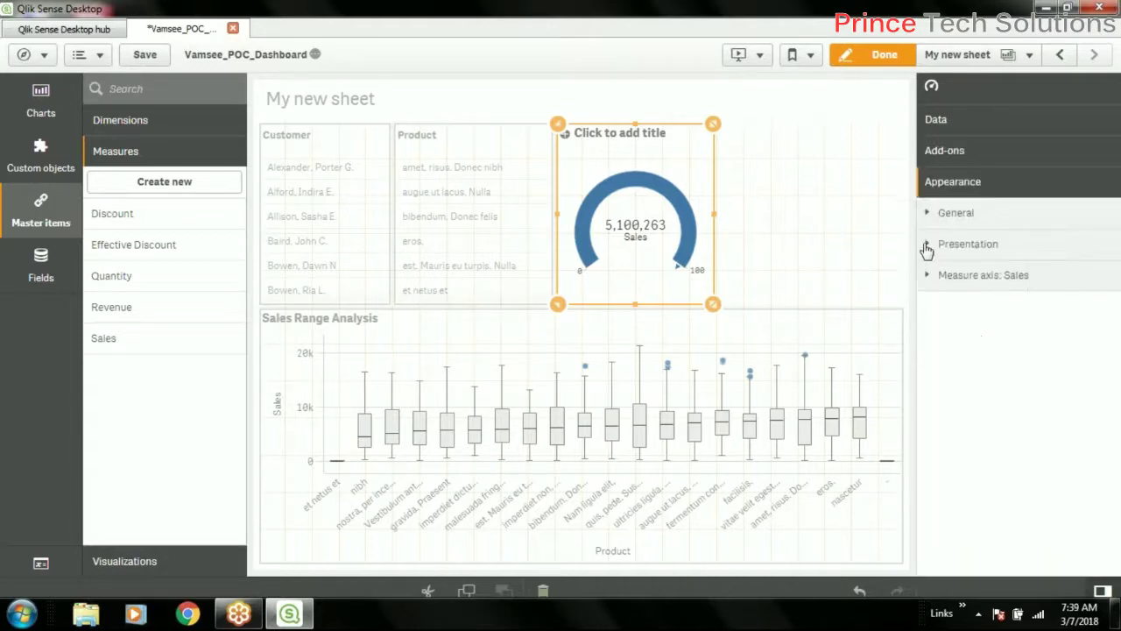
click(927, 247)
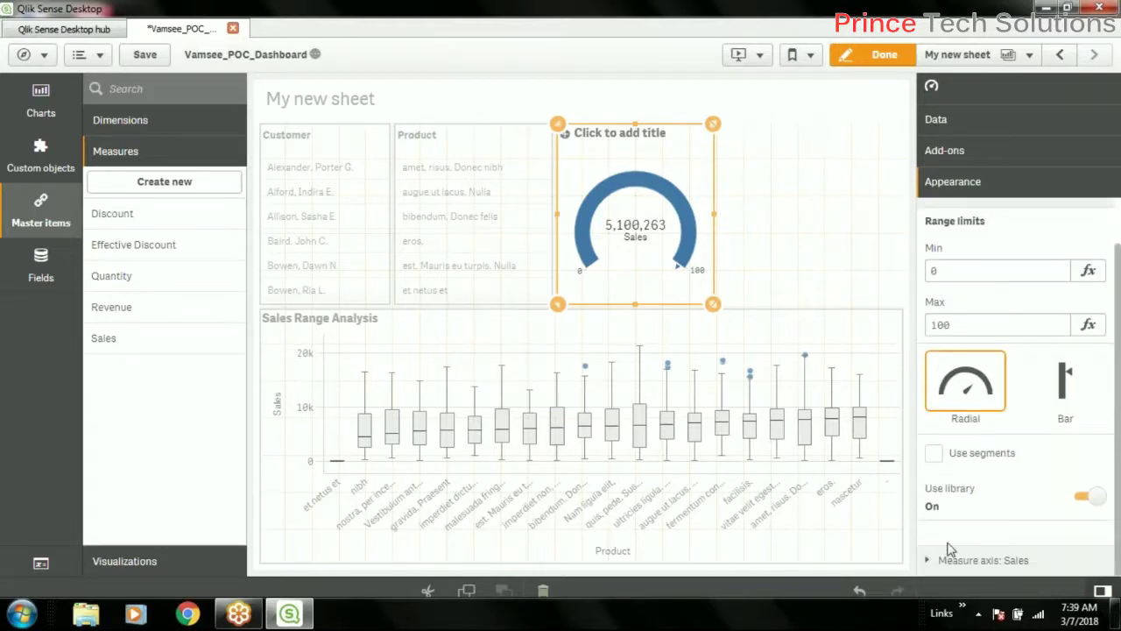
scroll(955, 342, up, 2)
click(963, 324)
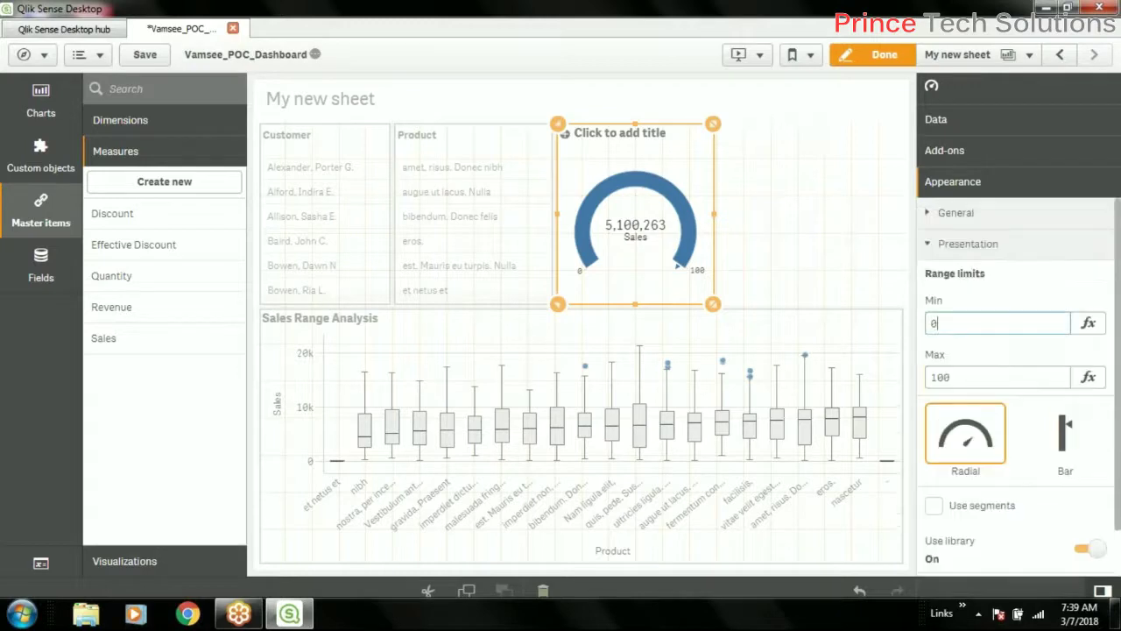
click(1088, 324)
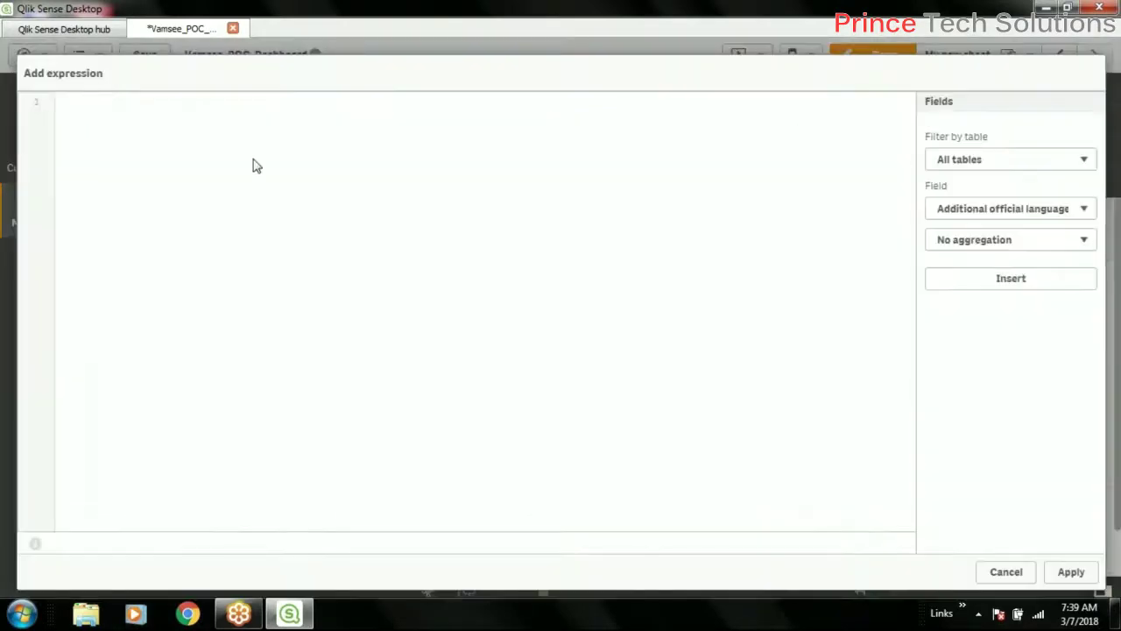
text(Min())
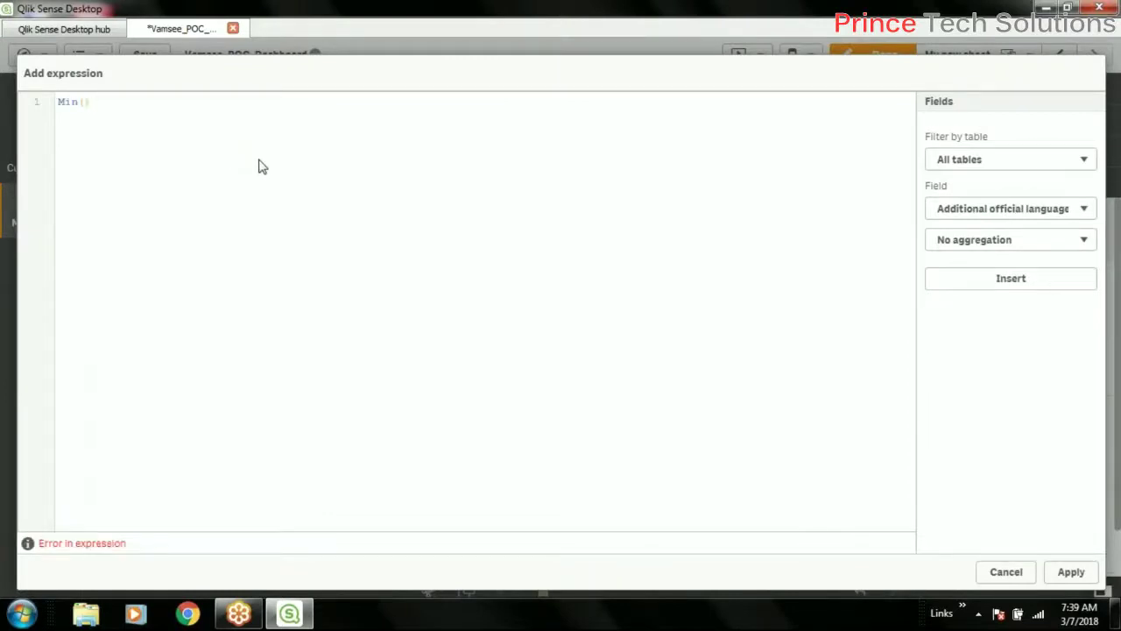
key(Left)
click(1083, 161)
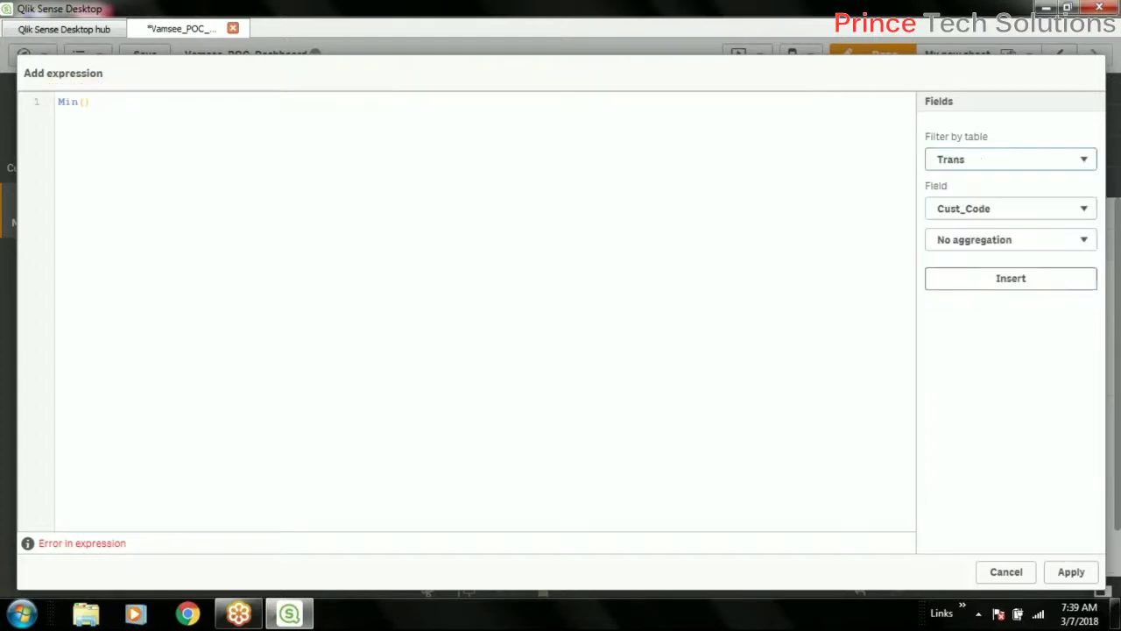
click(1008, 219)
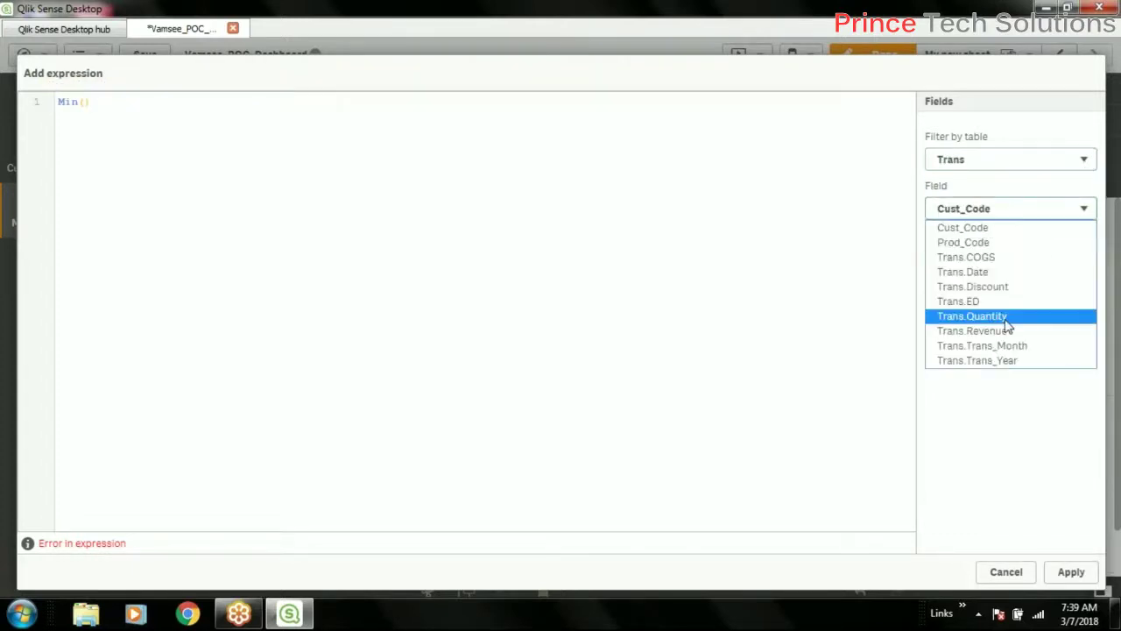
click(1028, 256)
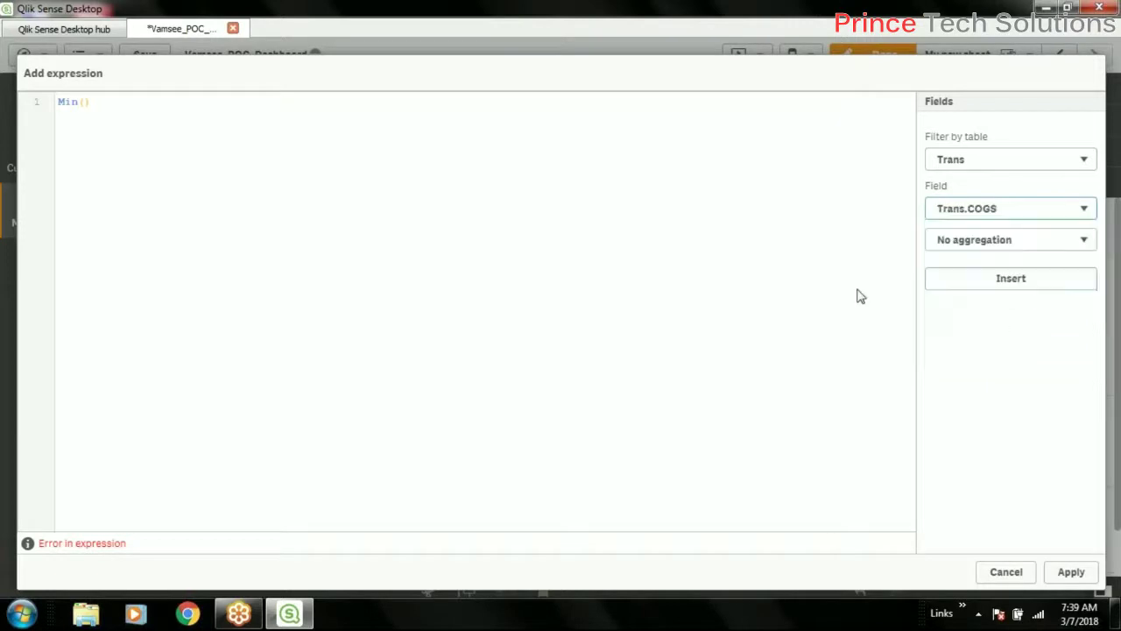
click(1057, 280)
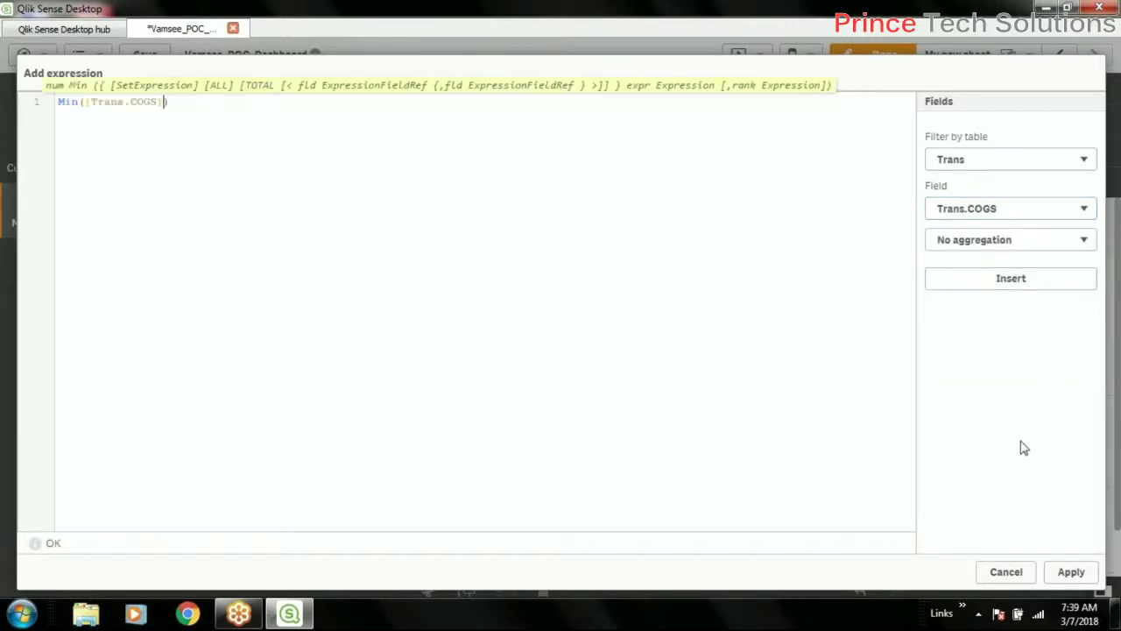
click(1070, 572)
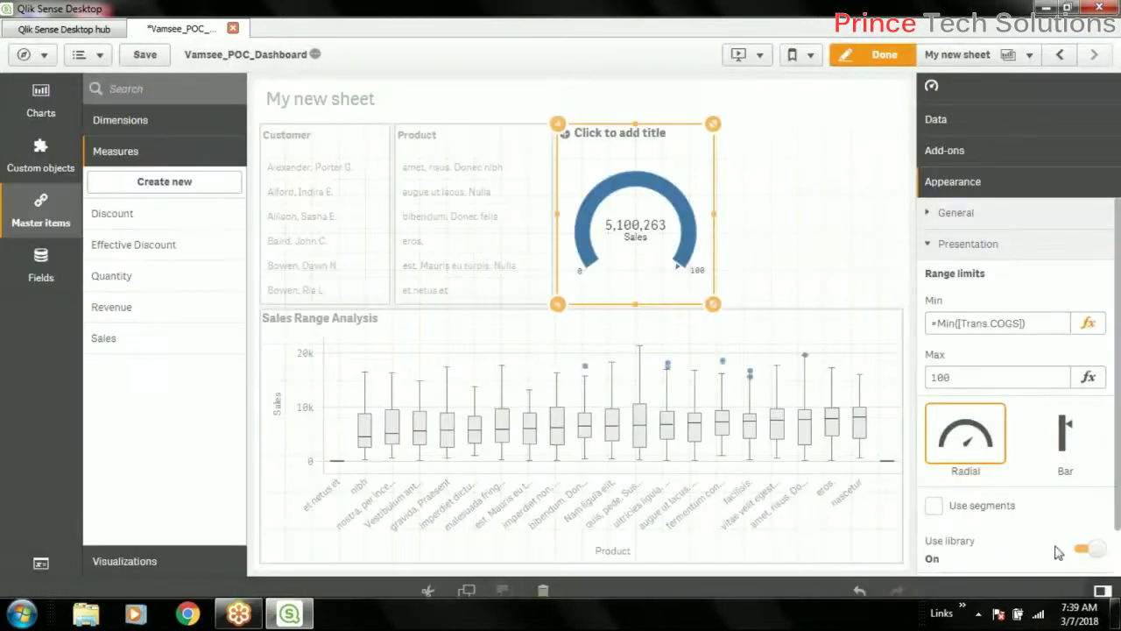
Paste the Min expression into the maximum range limit field and change Min to Max
double_click(968, 377)
text(Min([Trans.COGS]))
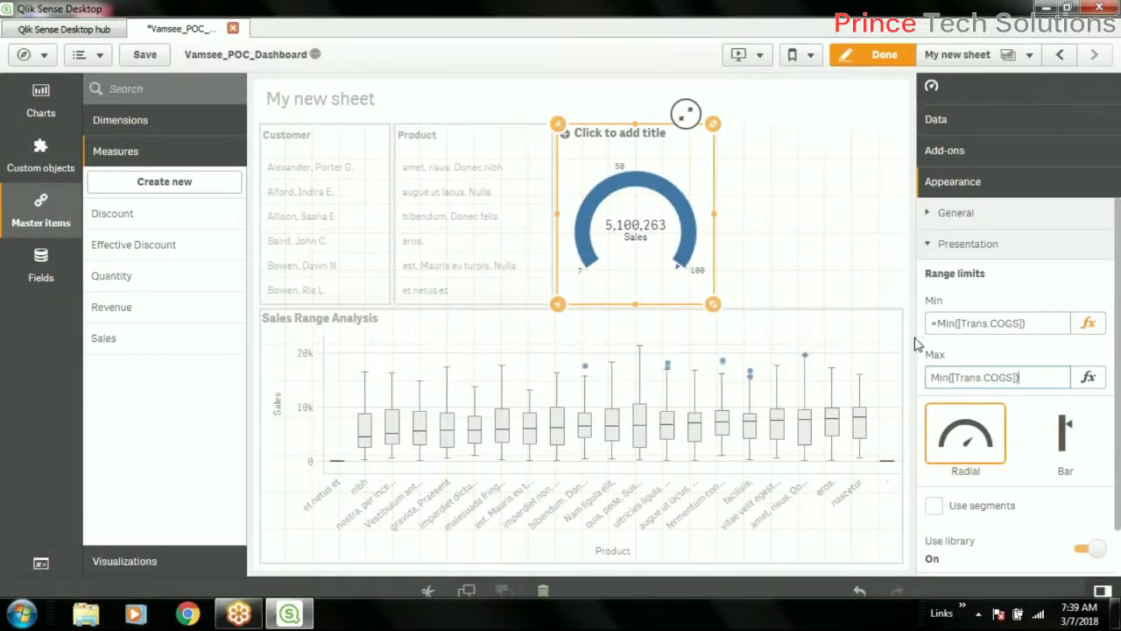
double_click(939, 377)
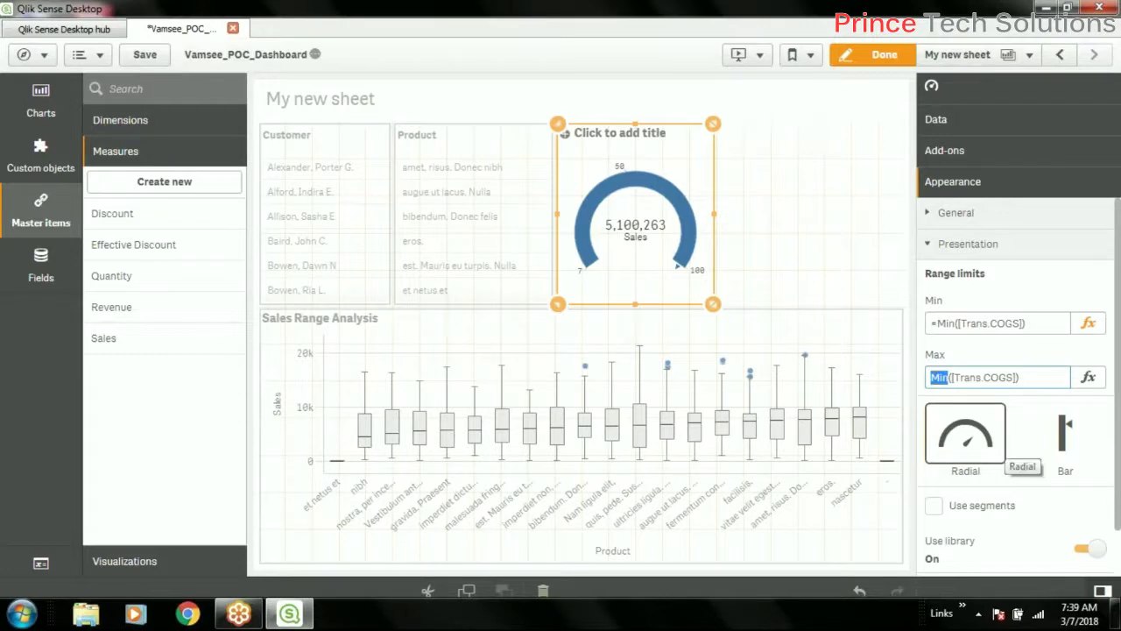
text(Max)
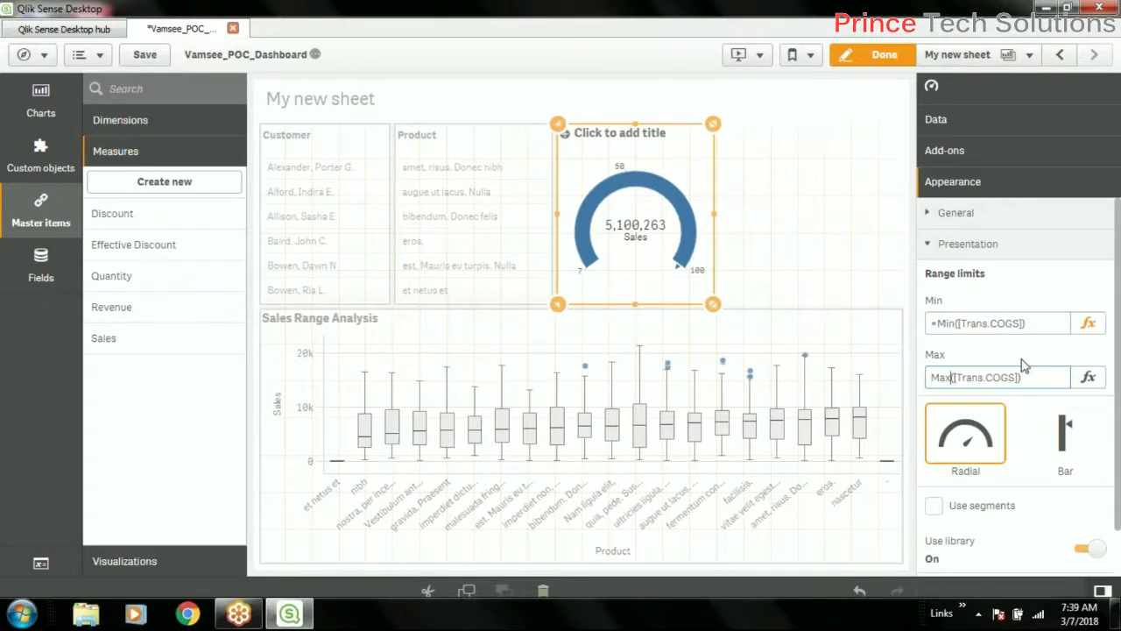
click(1025, 365)
click(953, 376)
text(Min([Trans.COGS]))
click(948, 378)
key(BackSpace)
key(BackSpace)
text(ax)
click(1006, 356)
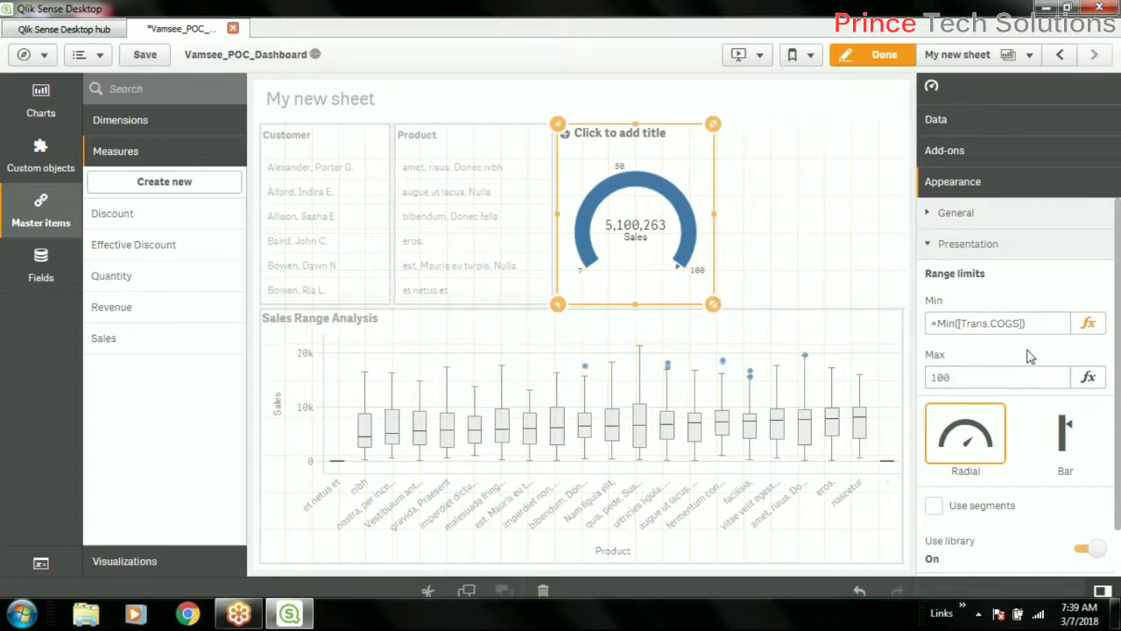
Apply =Max([Trans.COGS]) as the maximum limit in the expression editor, scaling 7 to about 9.9
click(1088, 377)
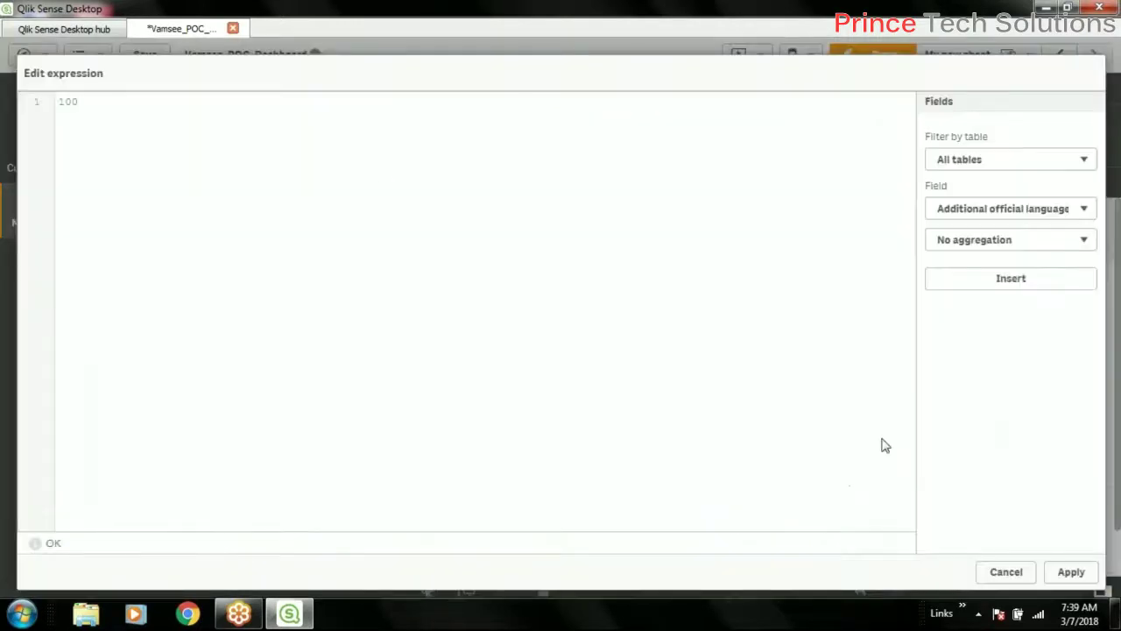
text(Min([Trans.COGS]))
click(65, 103)
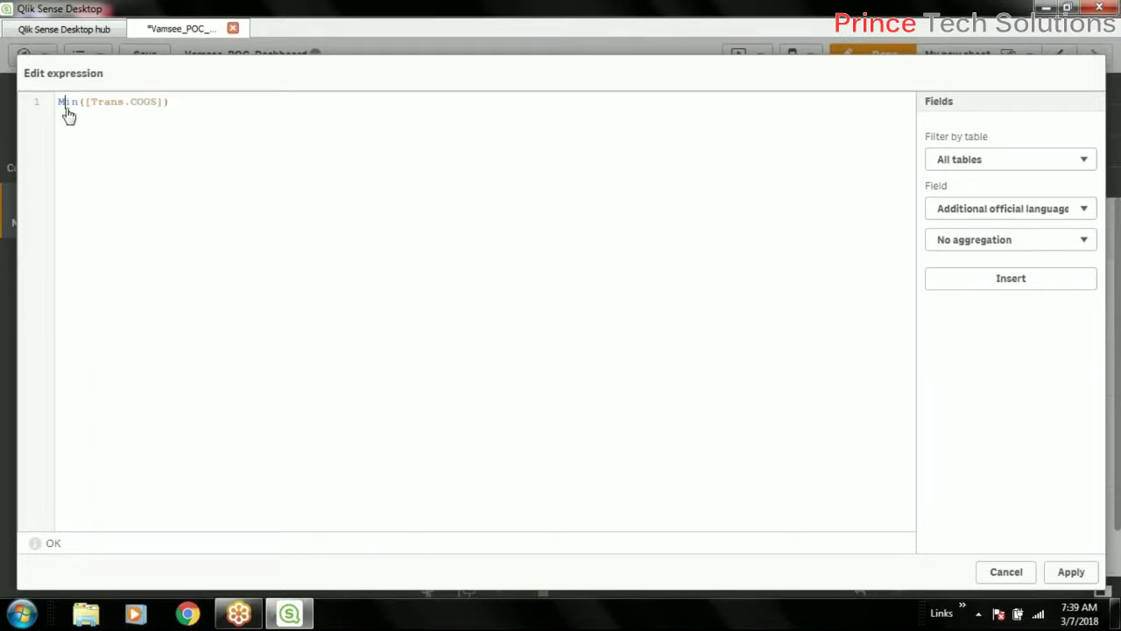
key(Delete)
key(Delete)
text(ax)
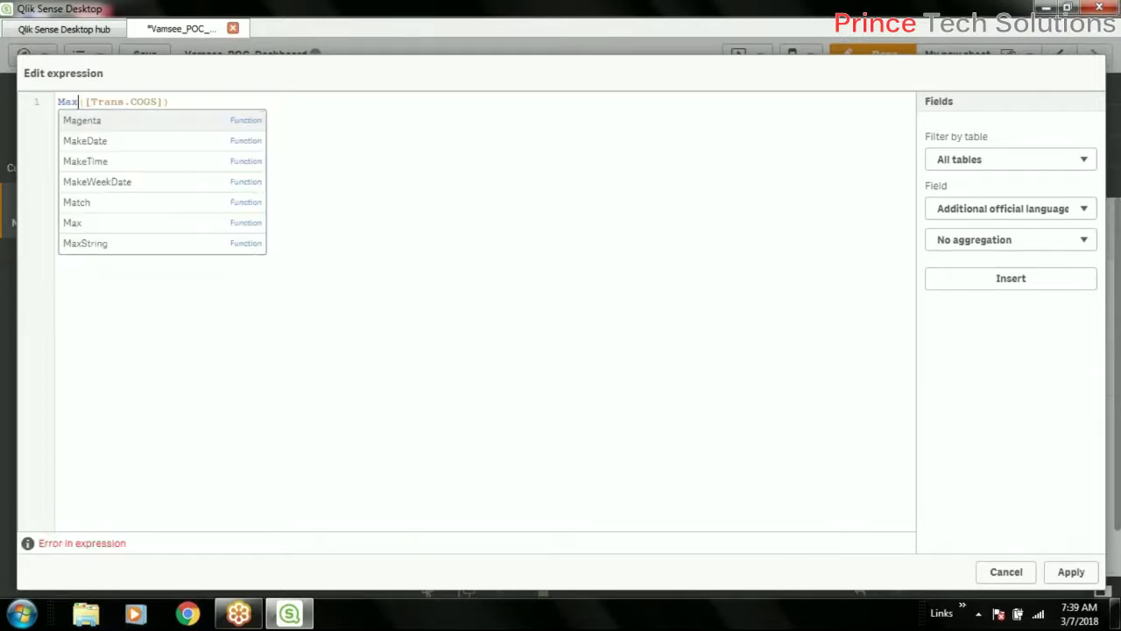
click(73, 127)
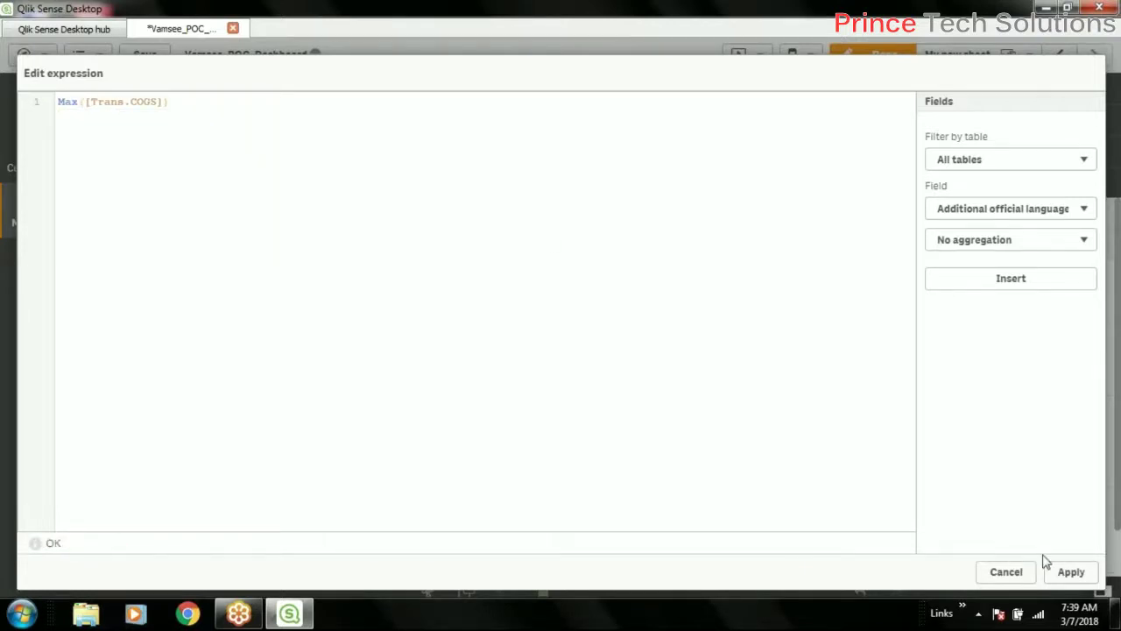
click(1060, 571)
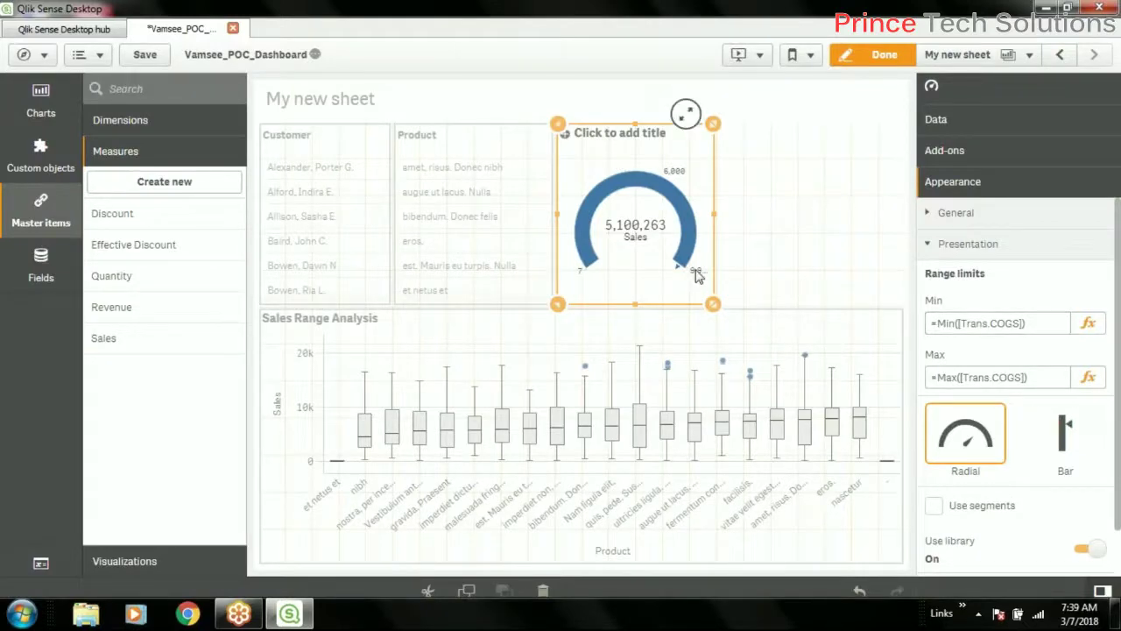
Widen the Sales gauge slightly and leave edit mode, showing its 7–9,986 scale
drag(714, 220, 741, 224)
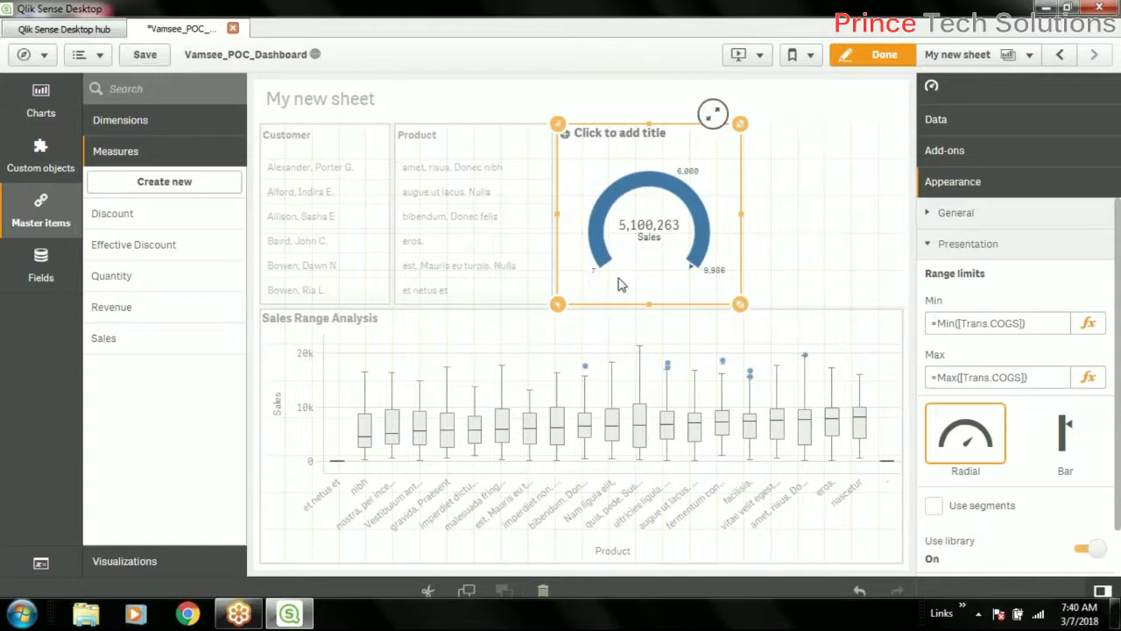
click(442, 223)
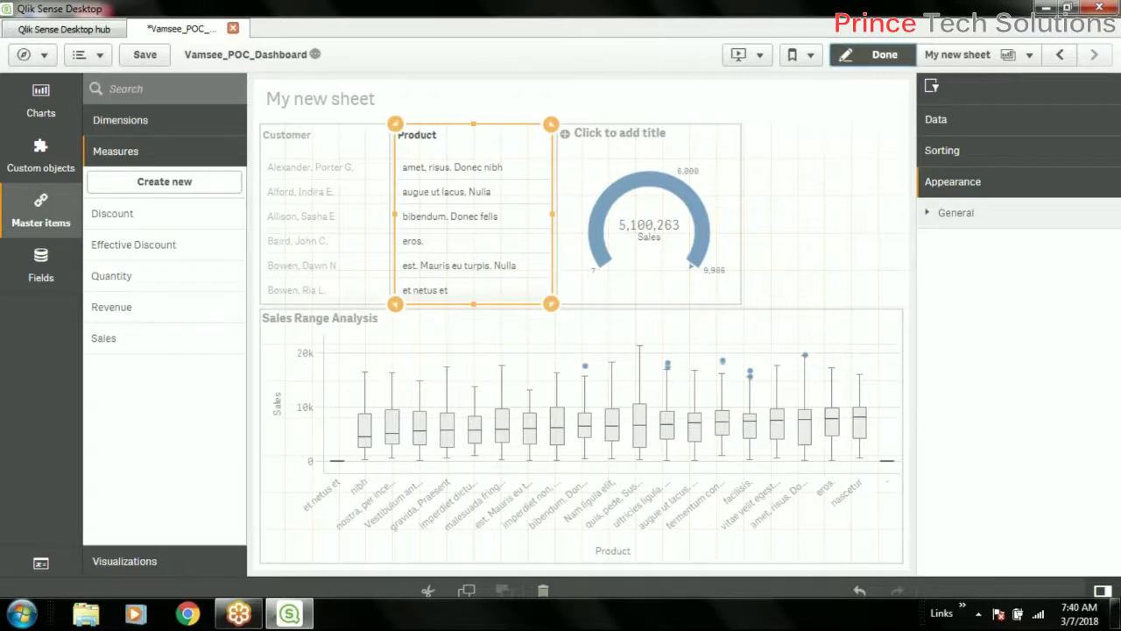
click(876, 57)
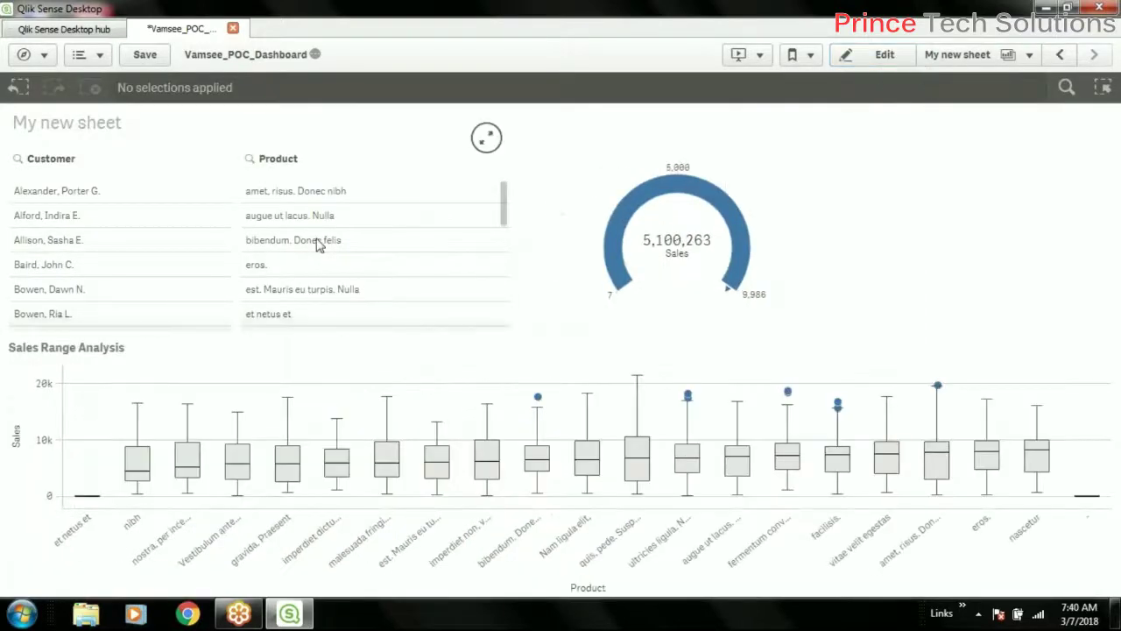
Select and clear the products bibendum. Donec felis, est. Mauris eu turpis. Nulla, and augue ut lacus. Nulla in turn
click(317, 241)
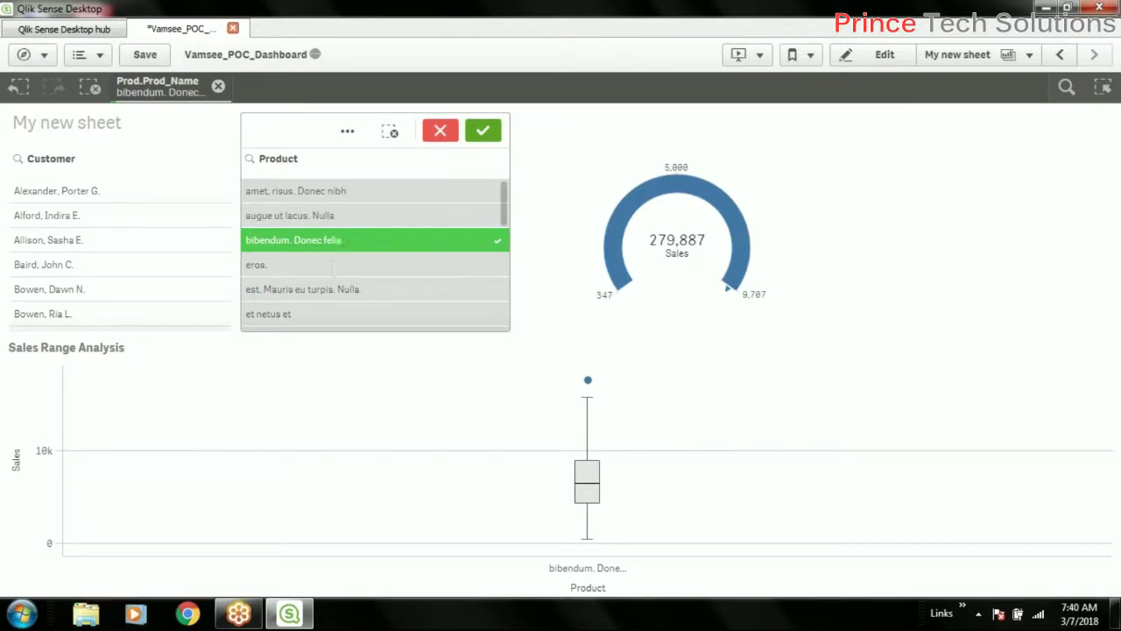
click(320, 245)
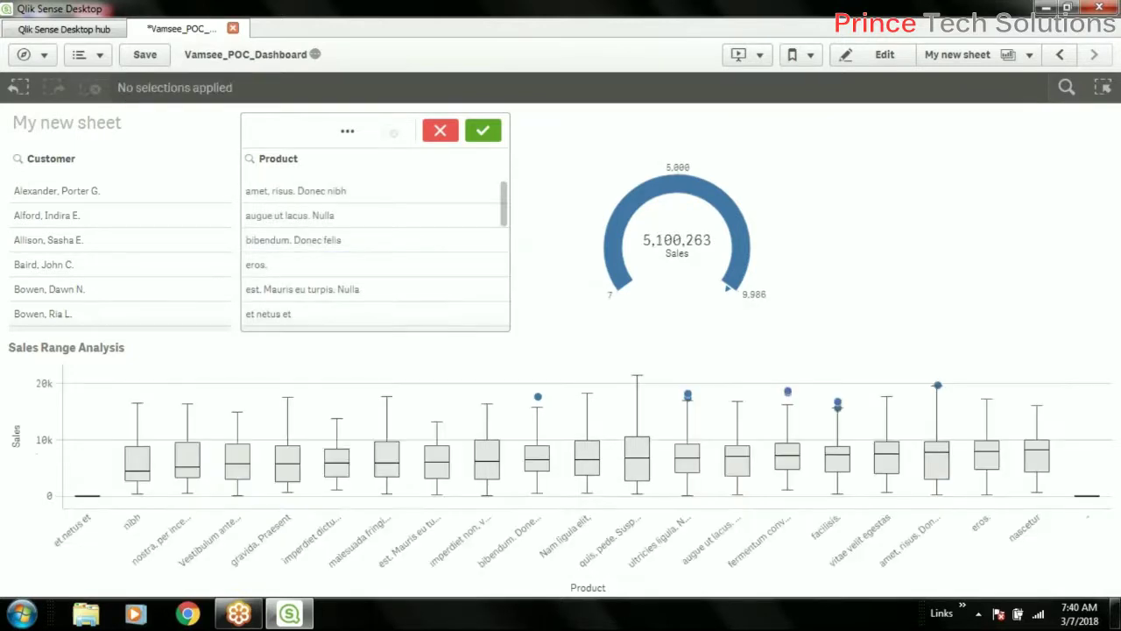
click(318, 292)
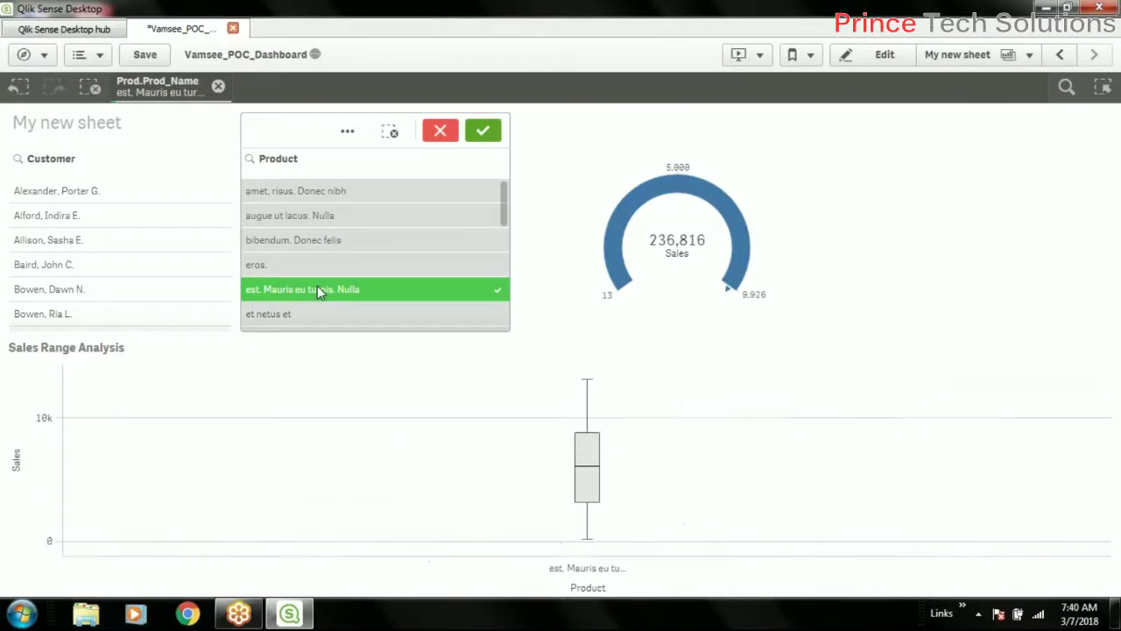
click(319, 292)
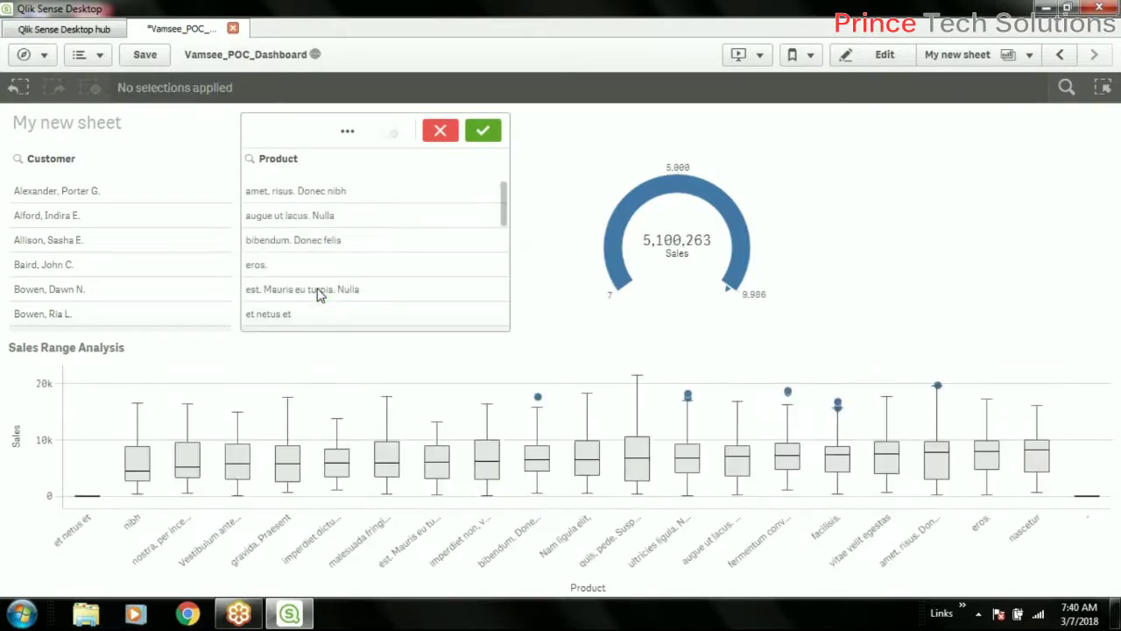
click(288, 217)
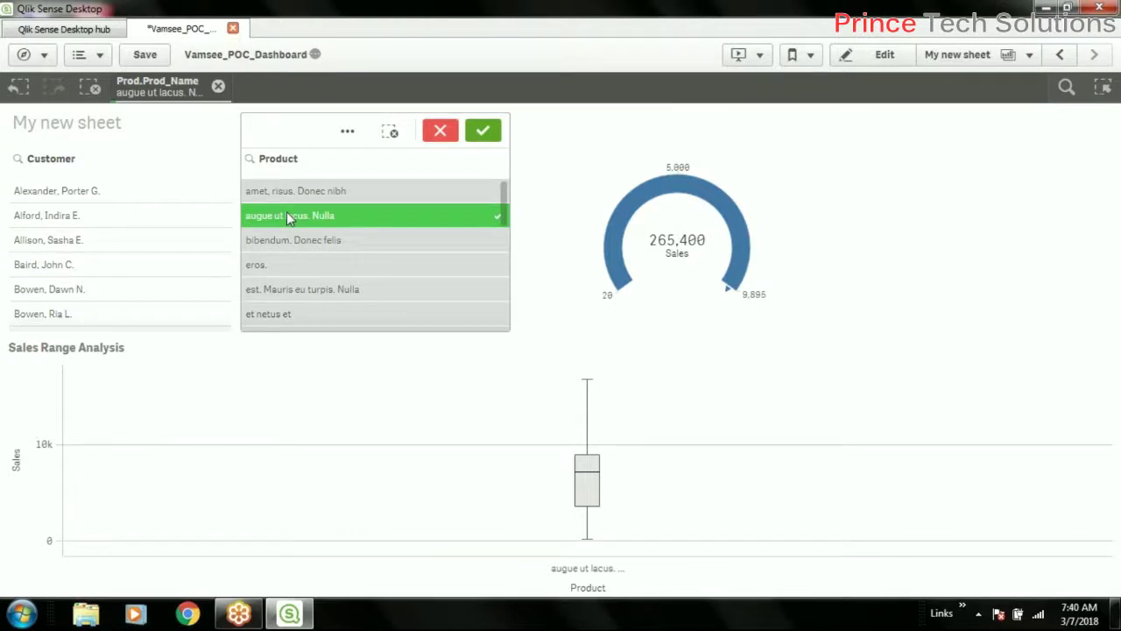
click(311, 226)
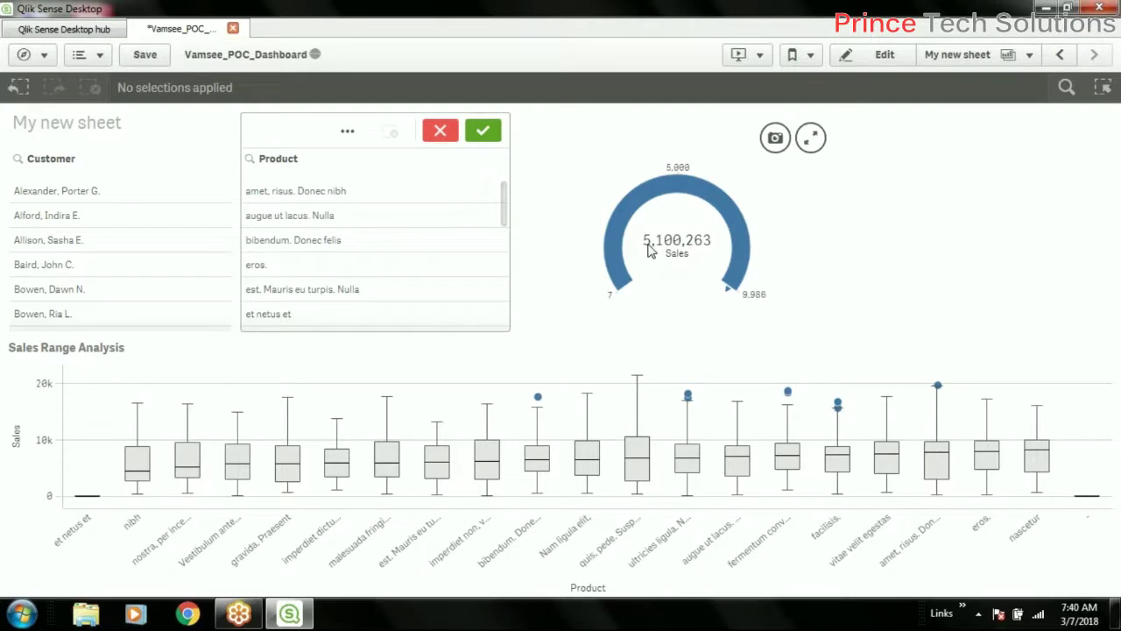
Filter to Vestibulum ante ipsum primis in, with the gauge reading 244,065, and return to editing
scroll(385, 263, down, 5)
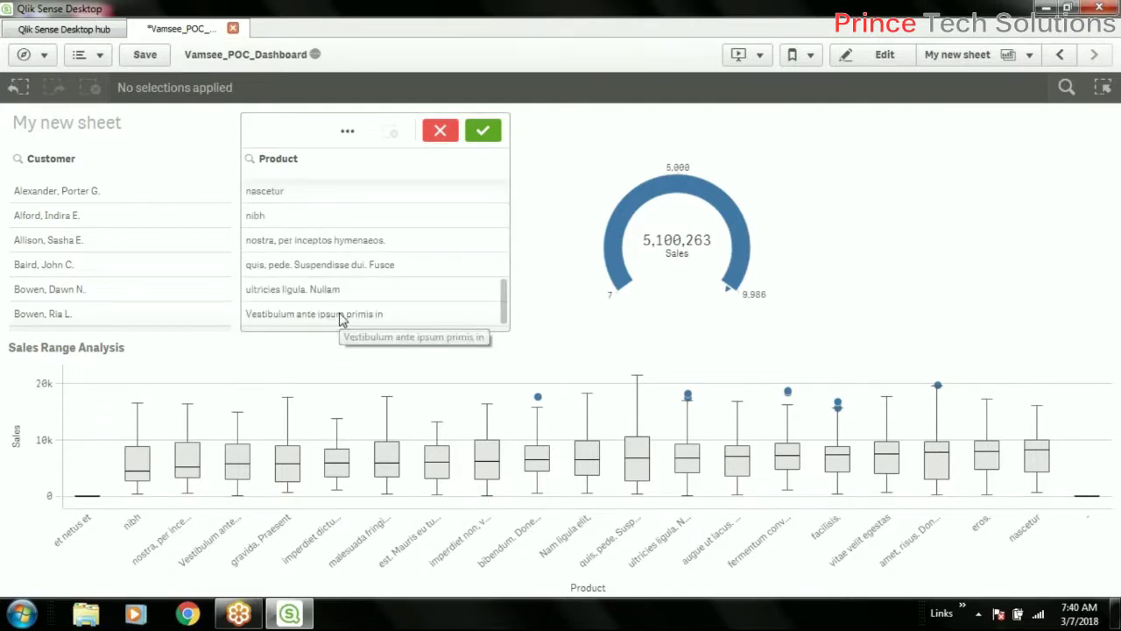
click(339, 314)
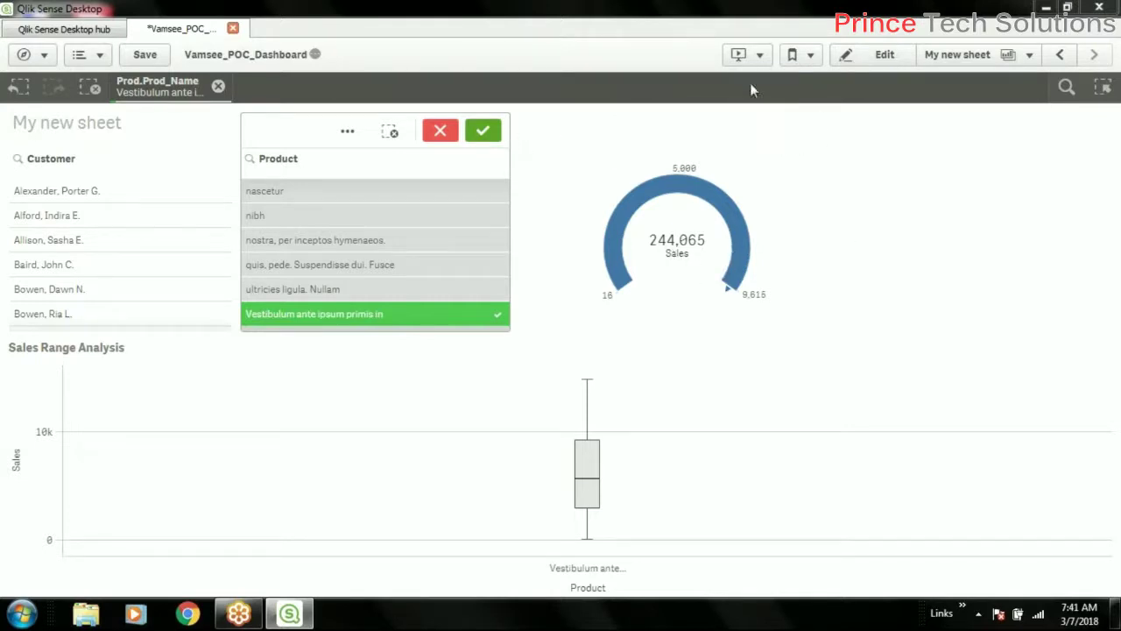
click(496, 137)
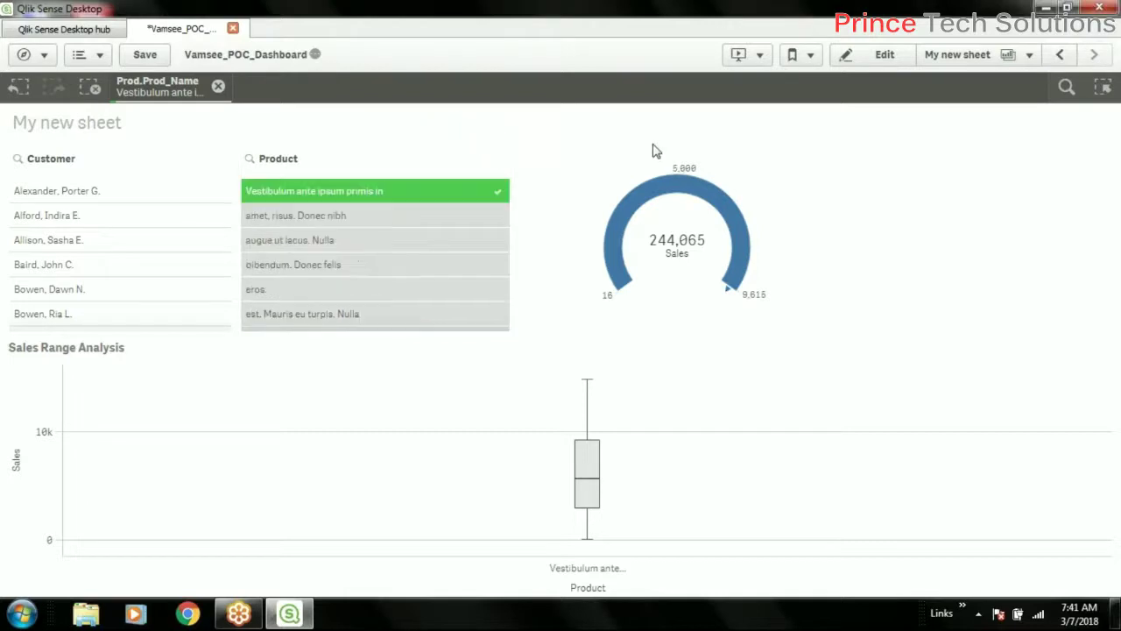
click(421, 201)
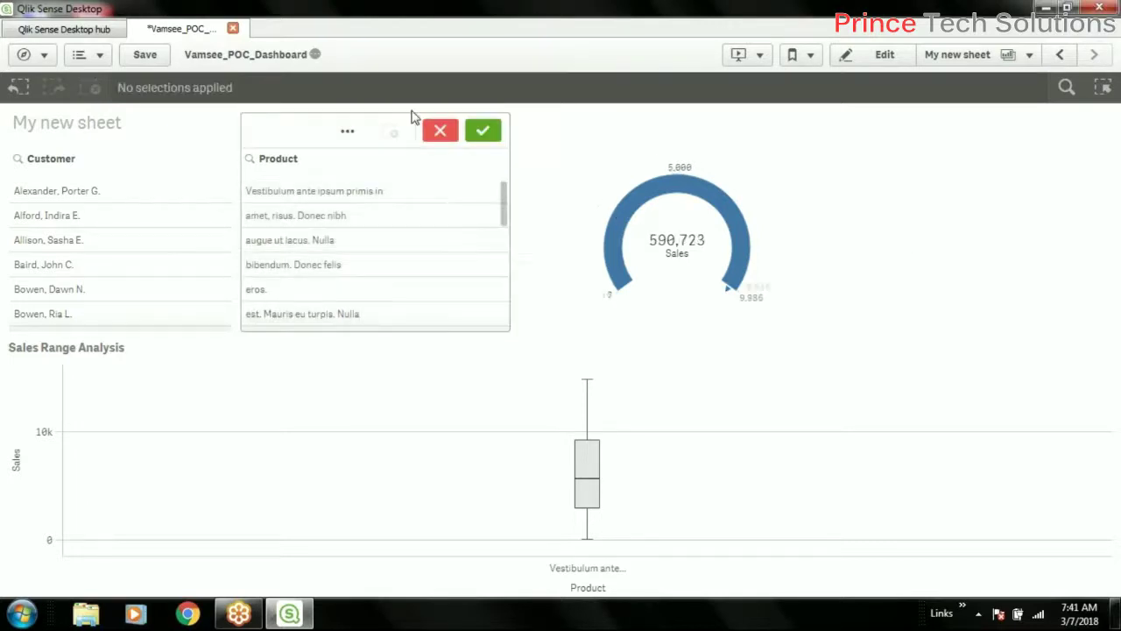
click(442, 135)
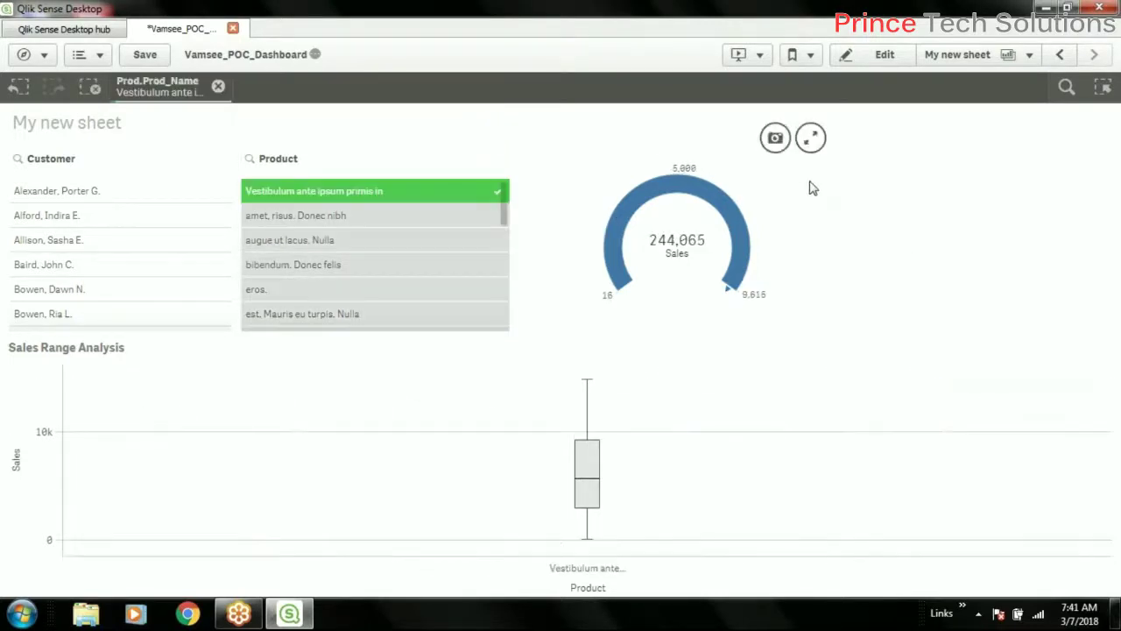
click(876, 54)
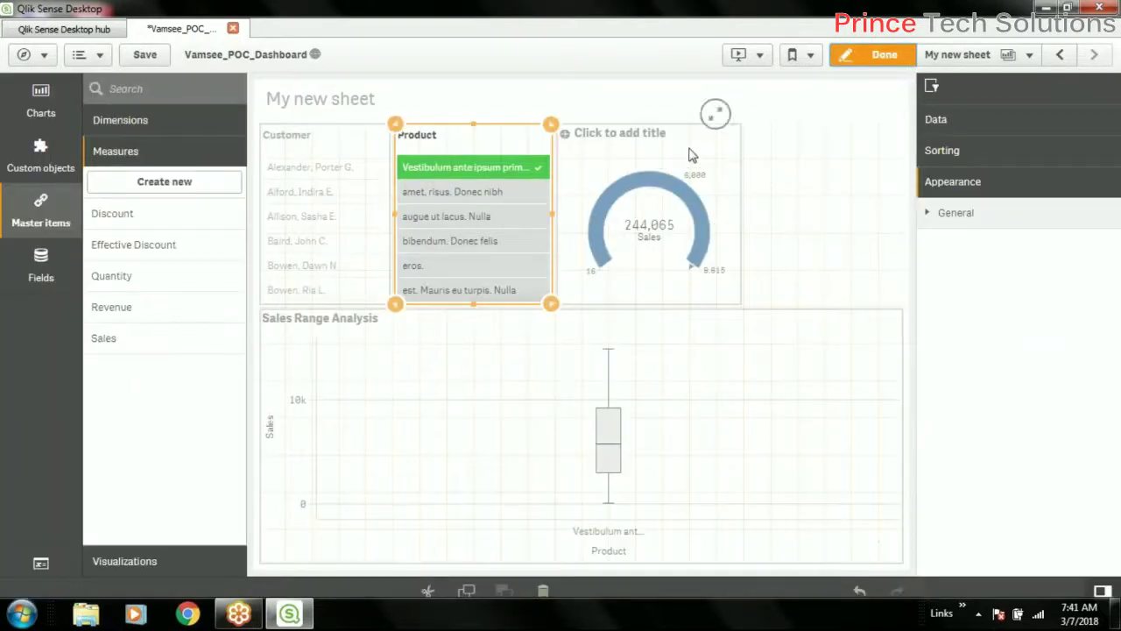
Turn on Use segments in the Sales gauge's Presentation settings
click(715, 116)
scroll(1034, 524, down, 1)
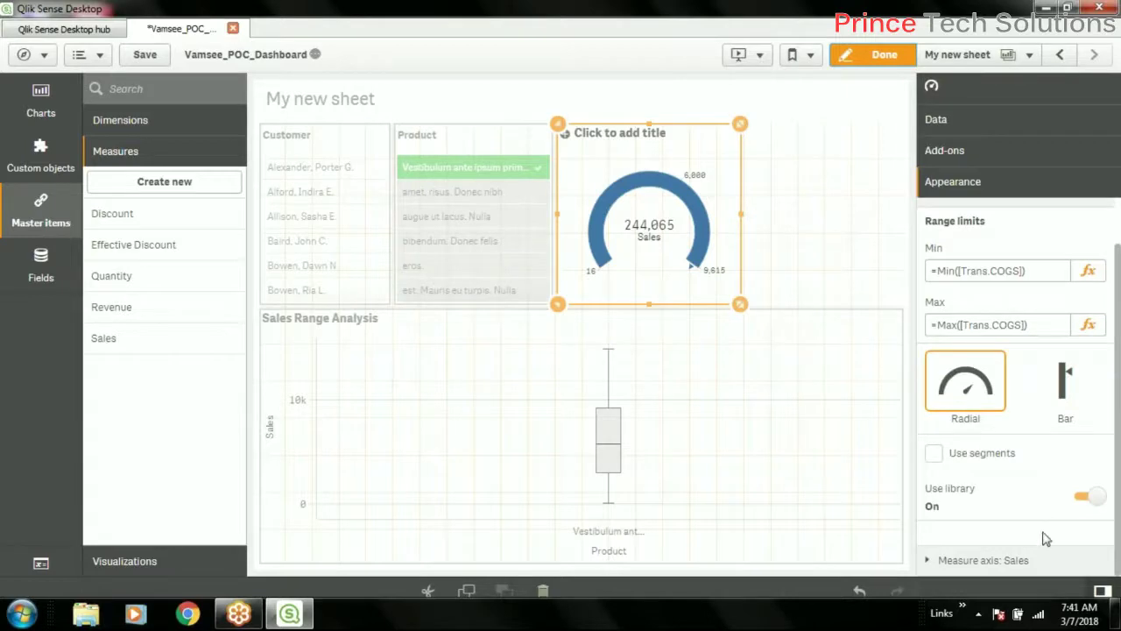
click(934, 456)
scroll(1008, 464, down, 2)
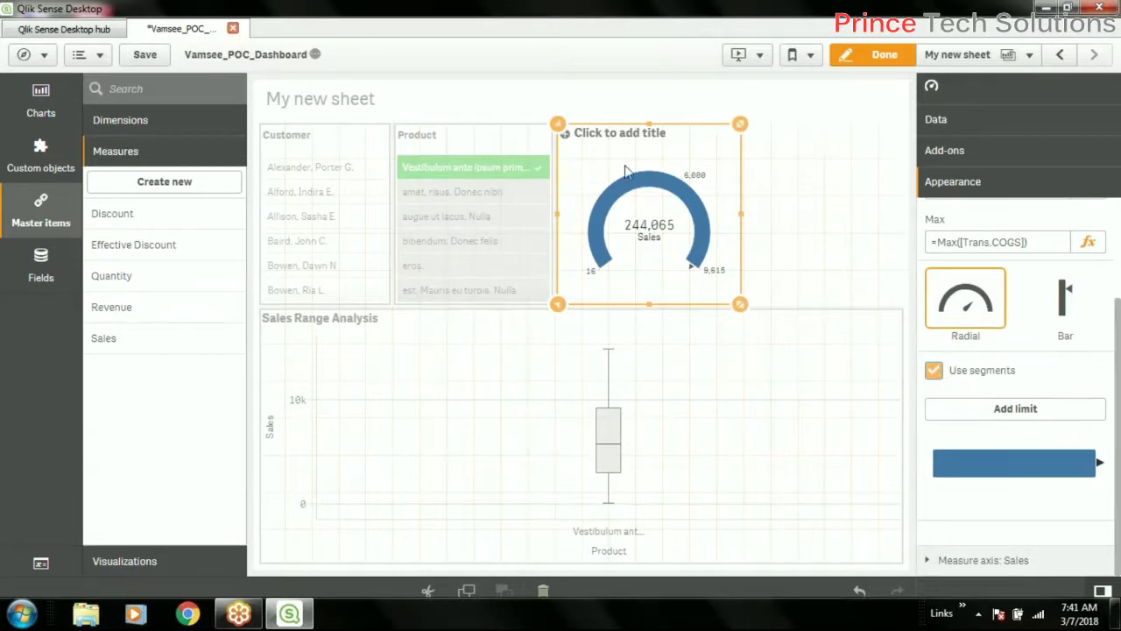
Clear the Vestibulum product filter so the gauge reads 5,100,263 again
click(866, 57)
click(476, 195)
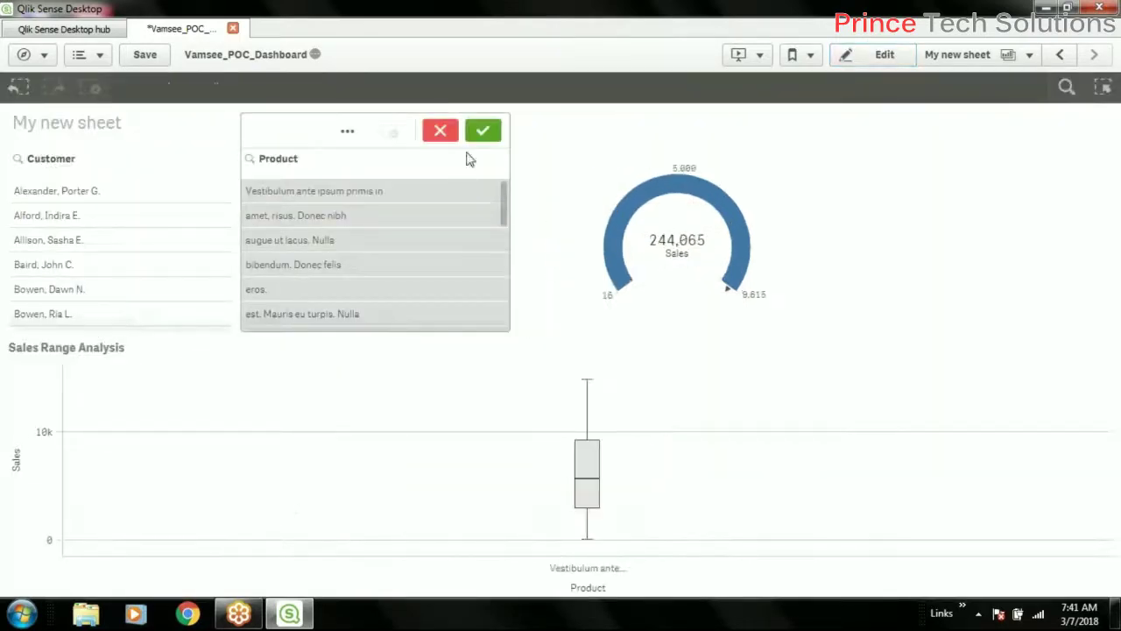
click(440, 127)
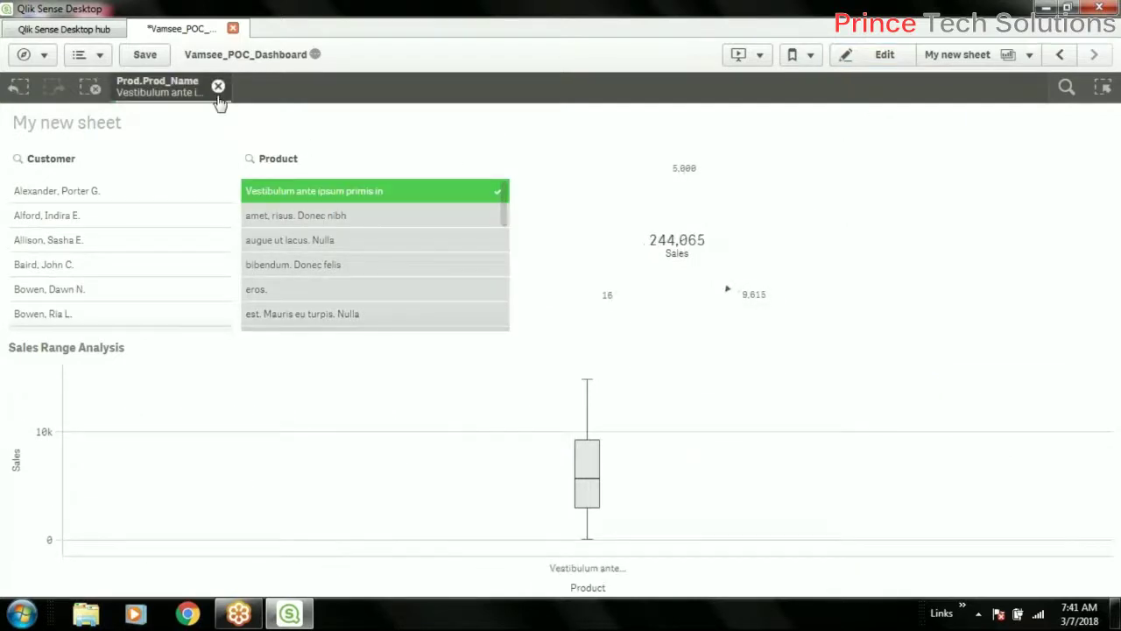
click(218, 88)
click(884, 54)
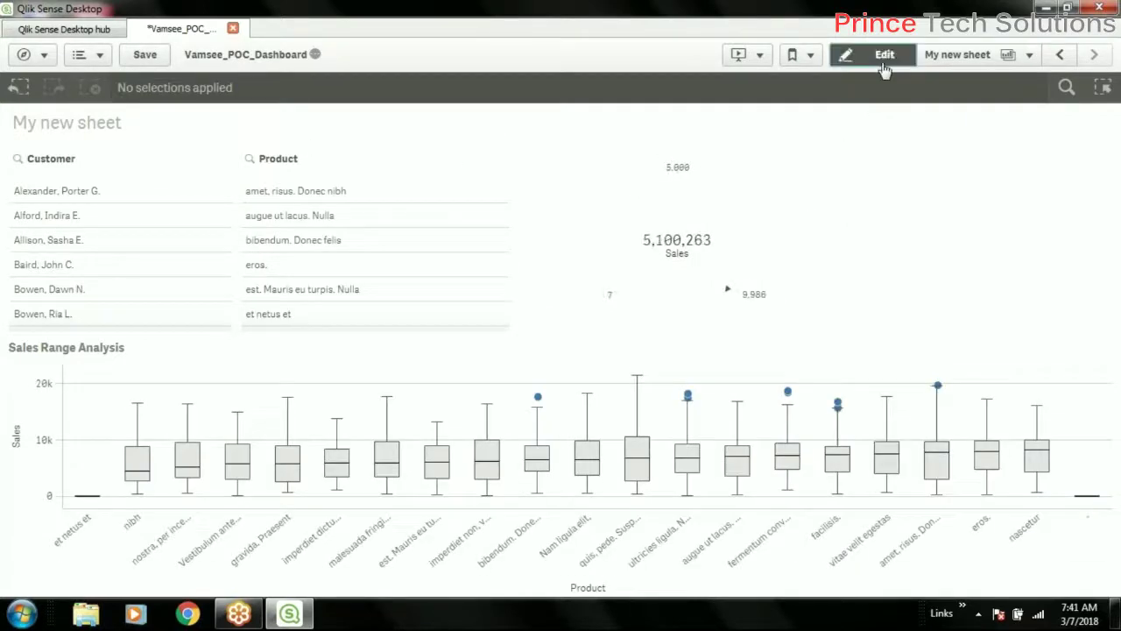
Toggle the gauge's Use segments option off and back on
click(674, 243)
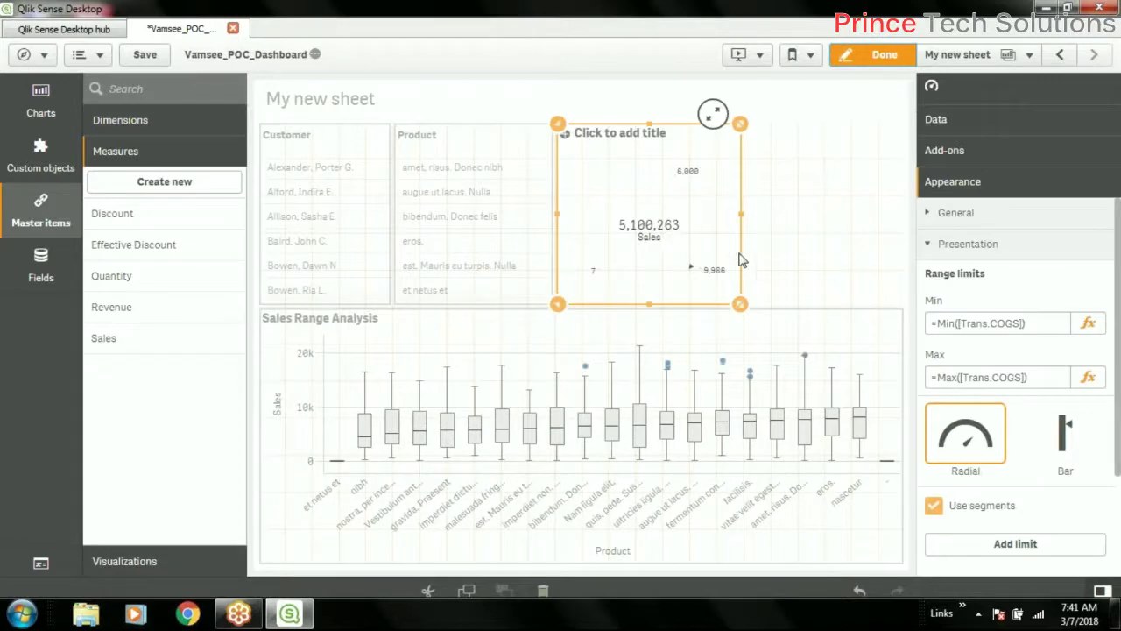
click(934, 506)
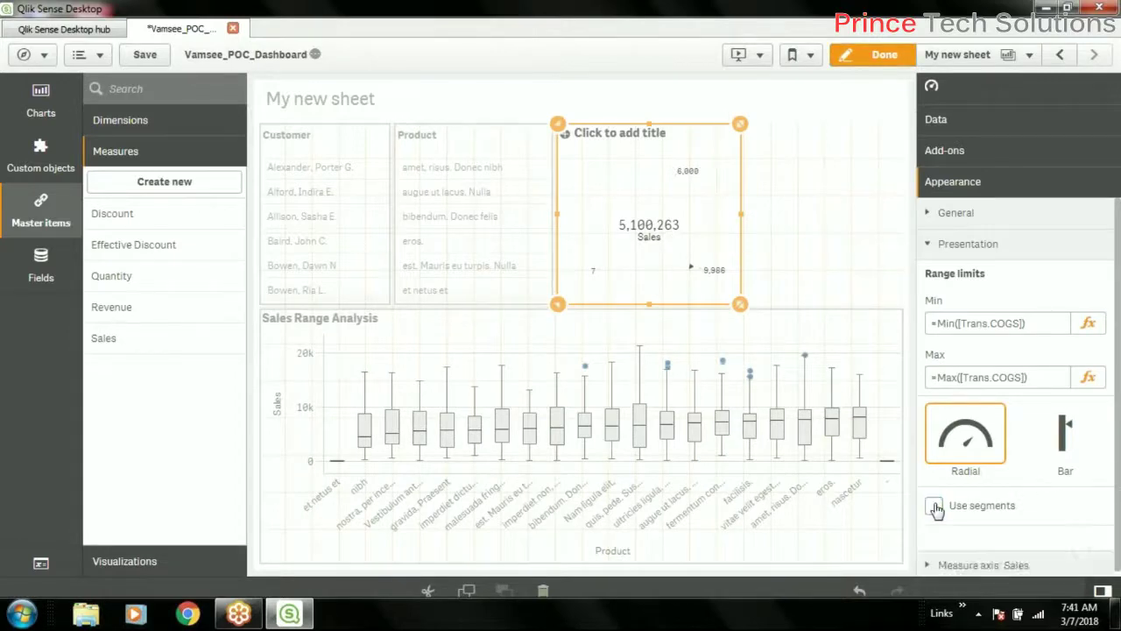
click(934, 514)
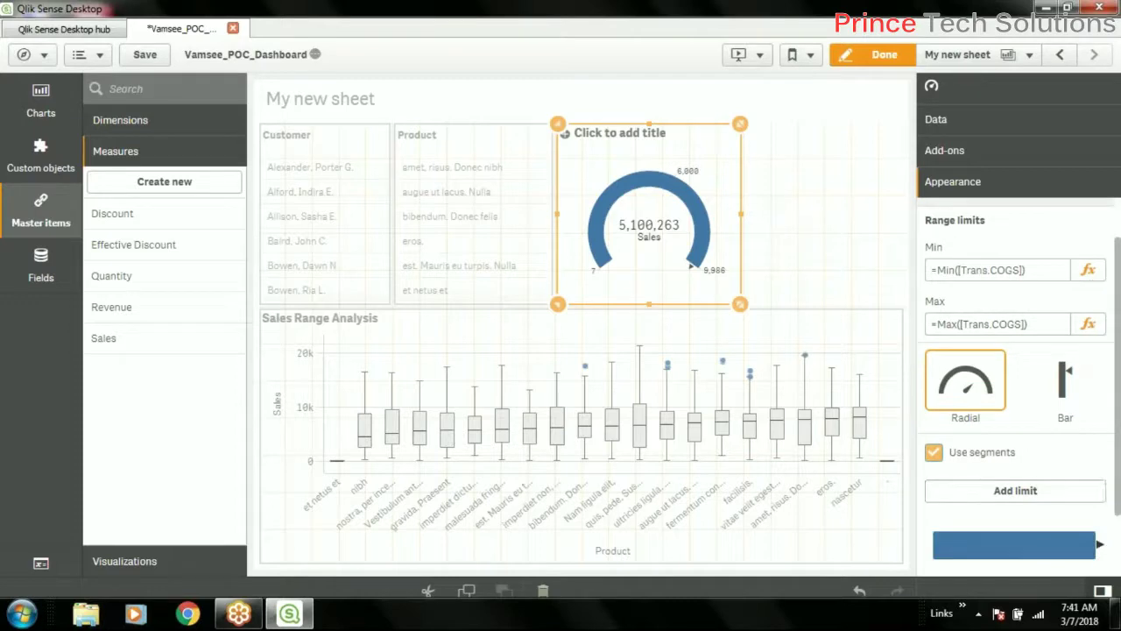
scroll(1095, 487, down, 1)
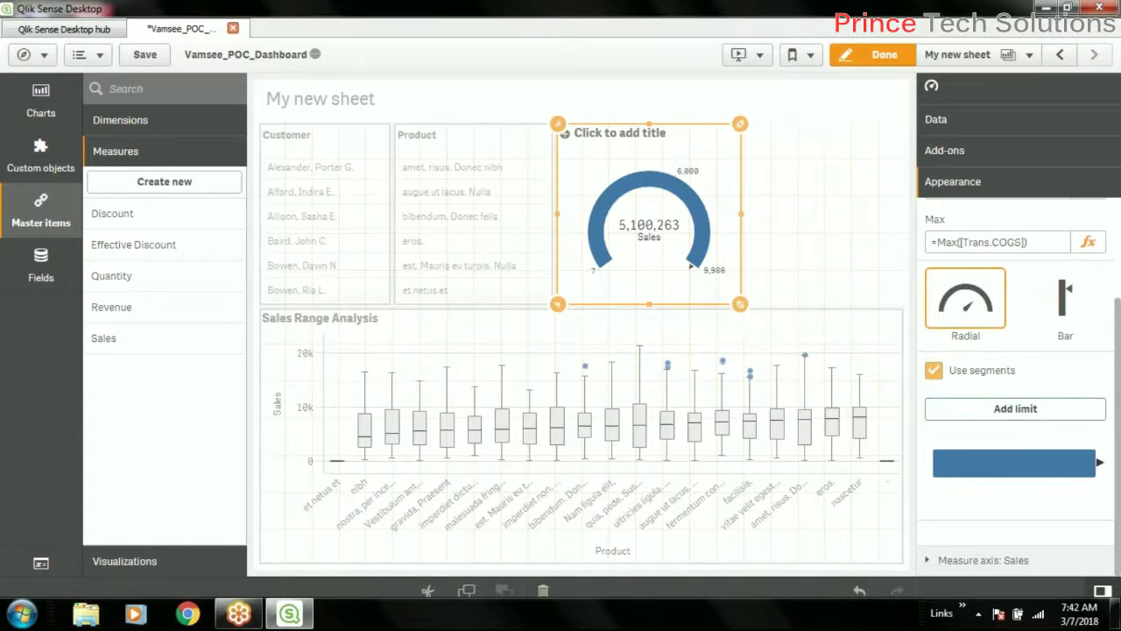
Add a segment limit to the Sales gauge and set its value to 2560000
click(1015, 408)
scroll(1015, 394, down, 1)
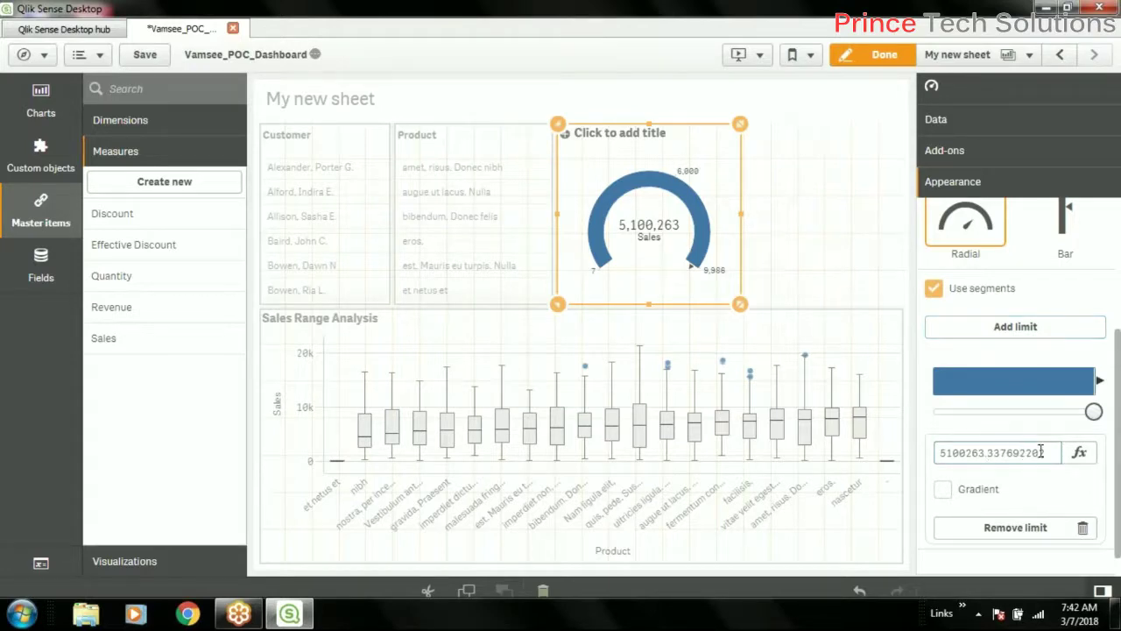
click(988, 452)
click(1028, 333)
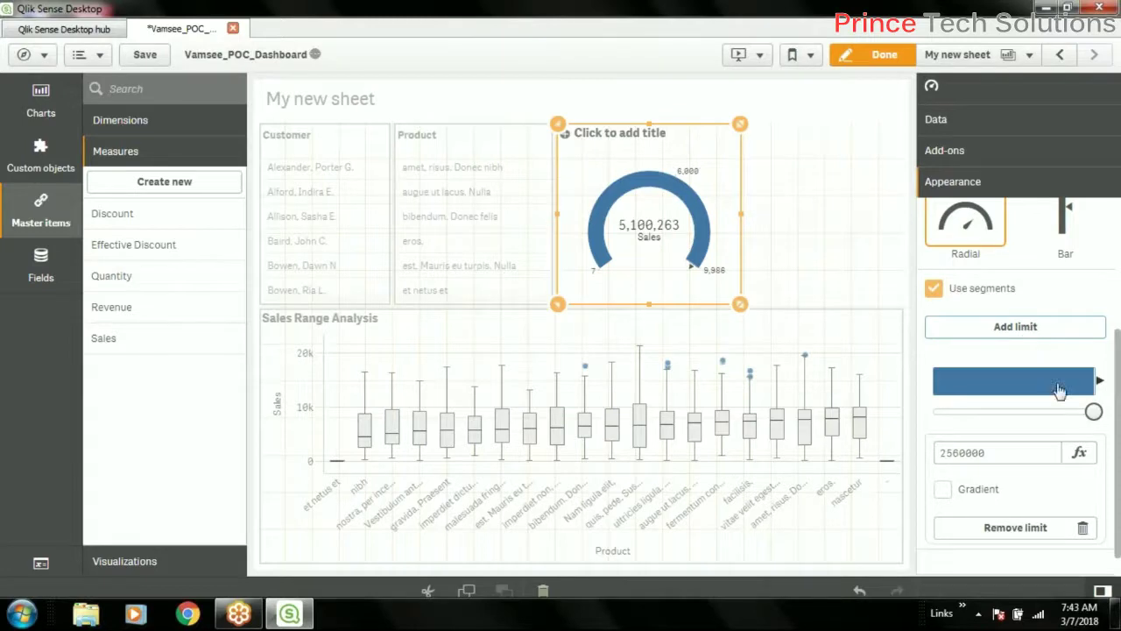
Drag the lower segment limit down to about 3420 and start colouring the first segment
drag(1093, 412, 989, 412)
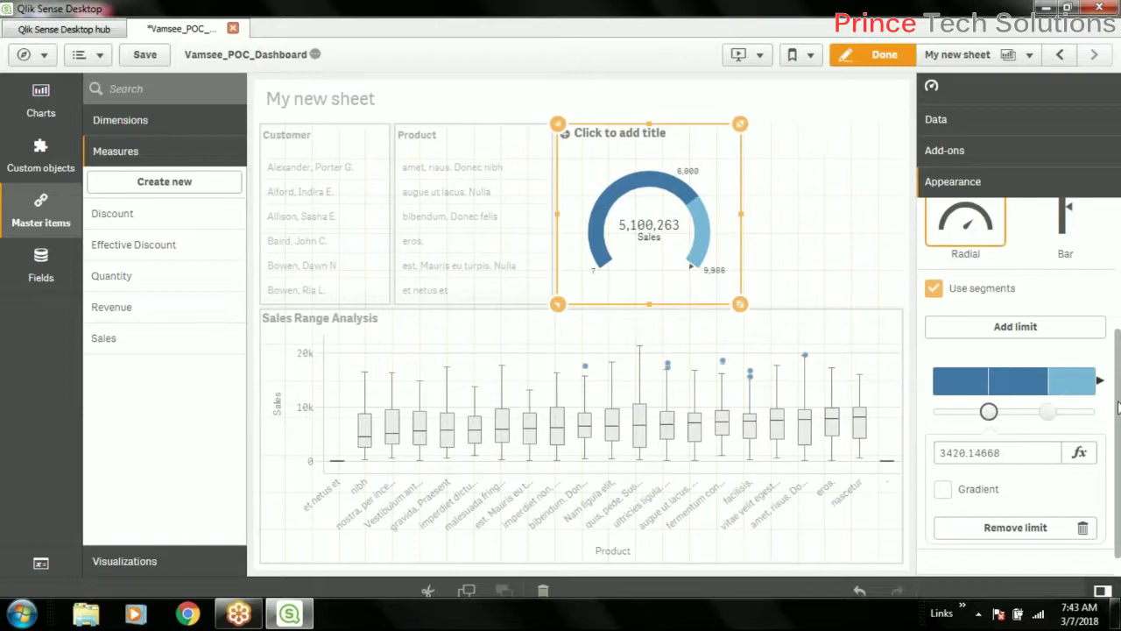
click(957, 389)
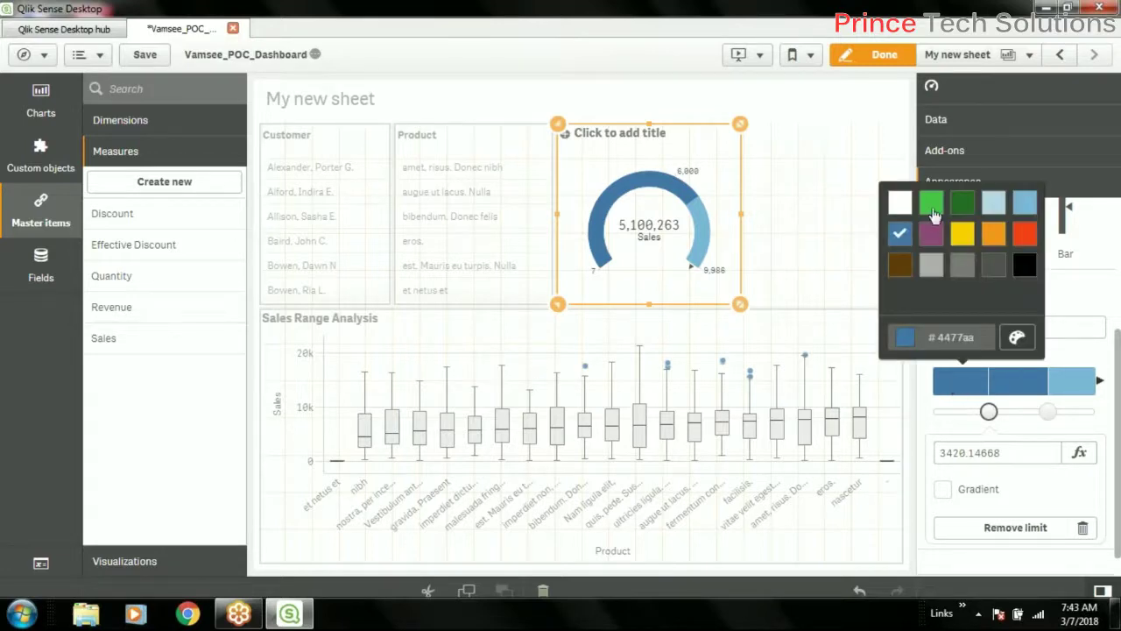
Colour the first gauge segment green and the middle segment orange
click(932, 207)
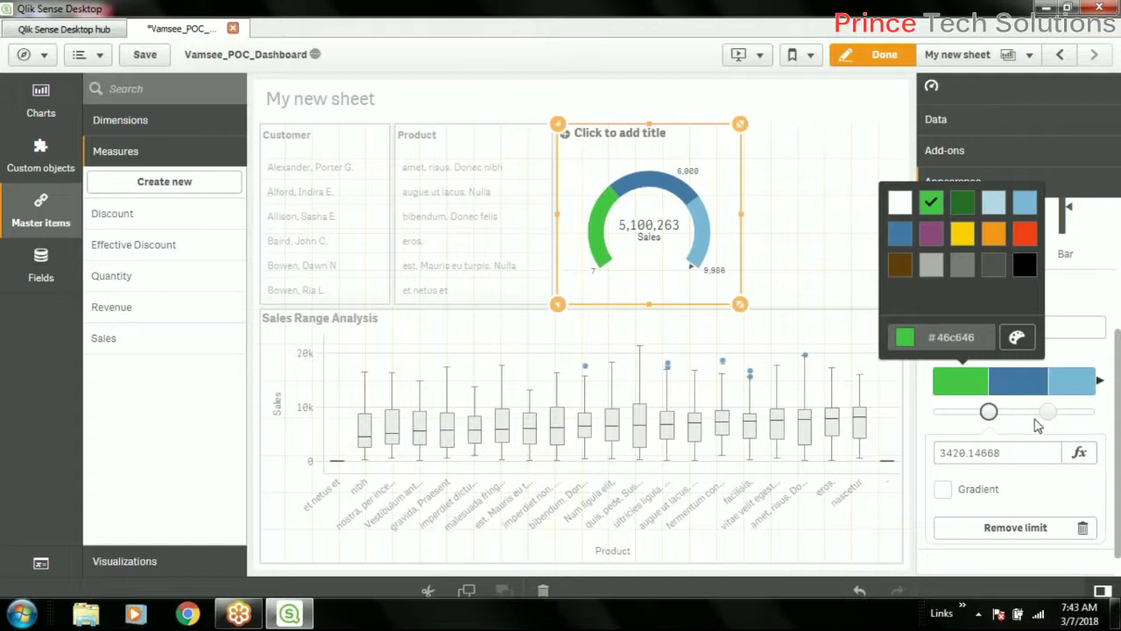
click(1017, 388)
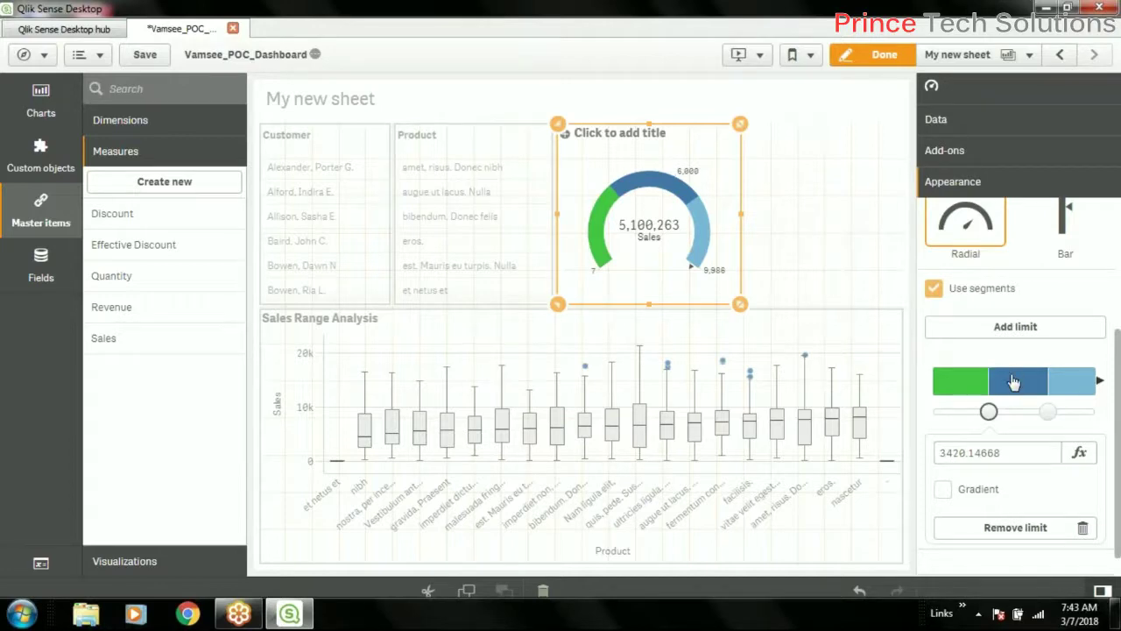
click(1014, 382)
click(1019, 185)
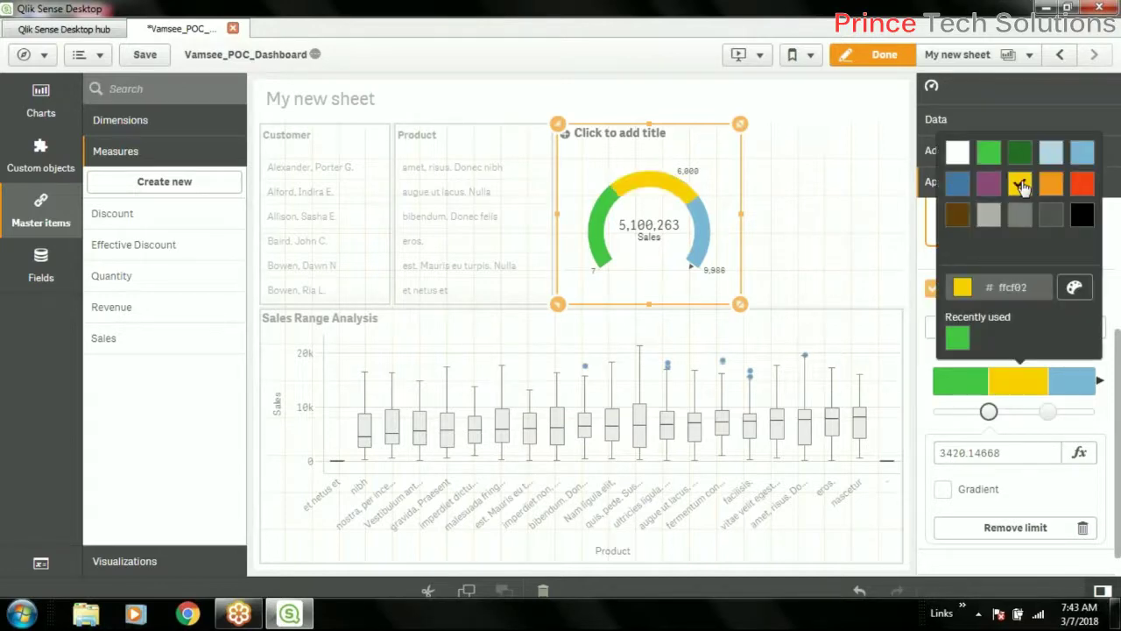
click(1051, 185)
Make the last segment red (#f93f17) and shift the upper limit so orange covers more
click(1076, 389)
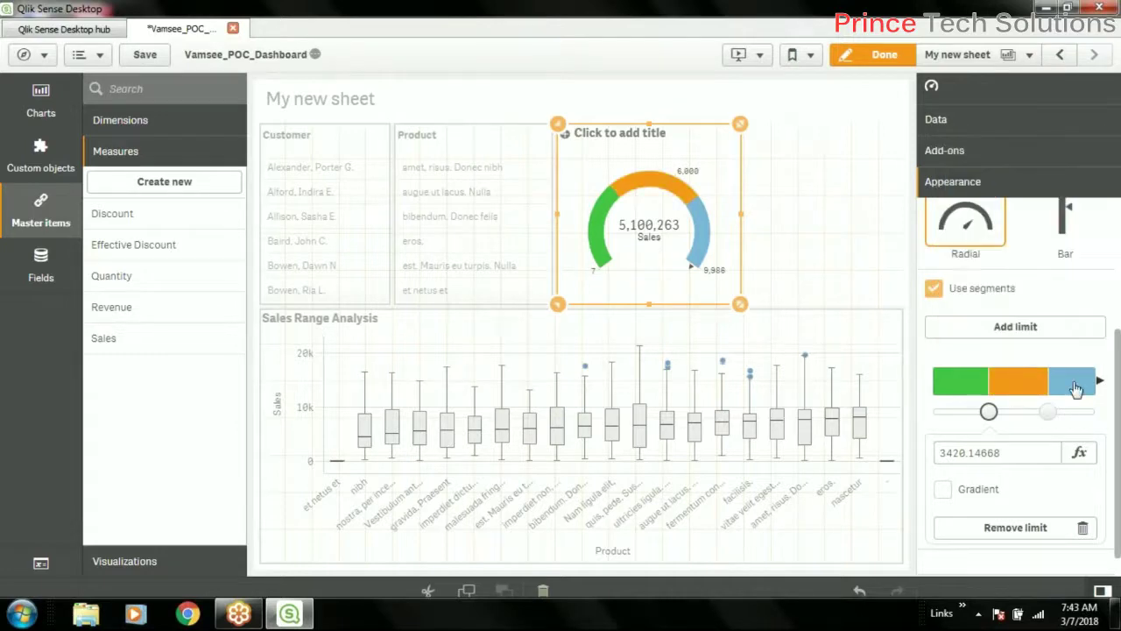
click(1076, 388)
click(1092, 183)
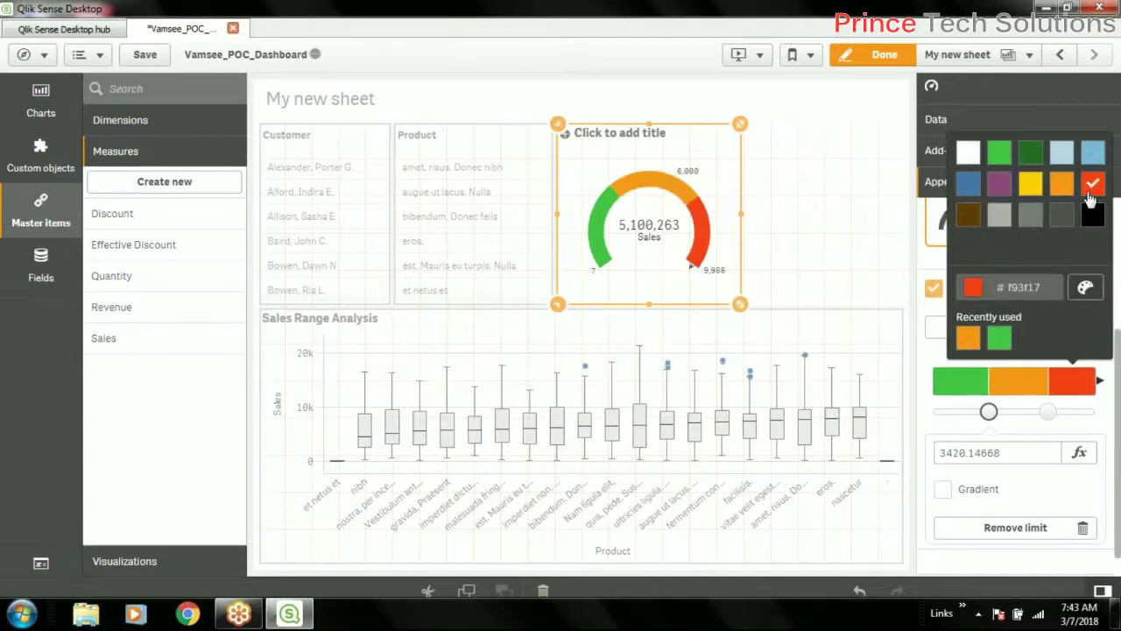
click(1038, 436)
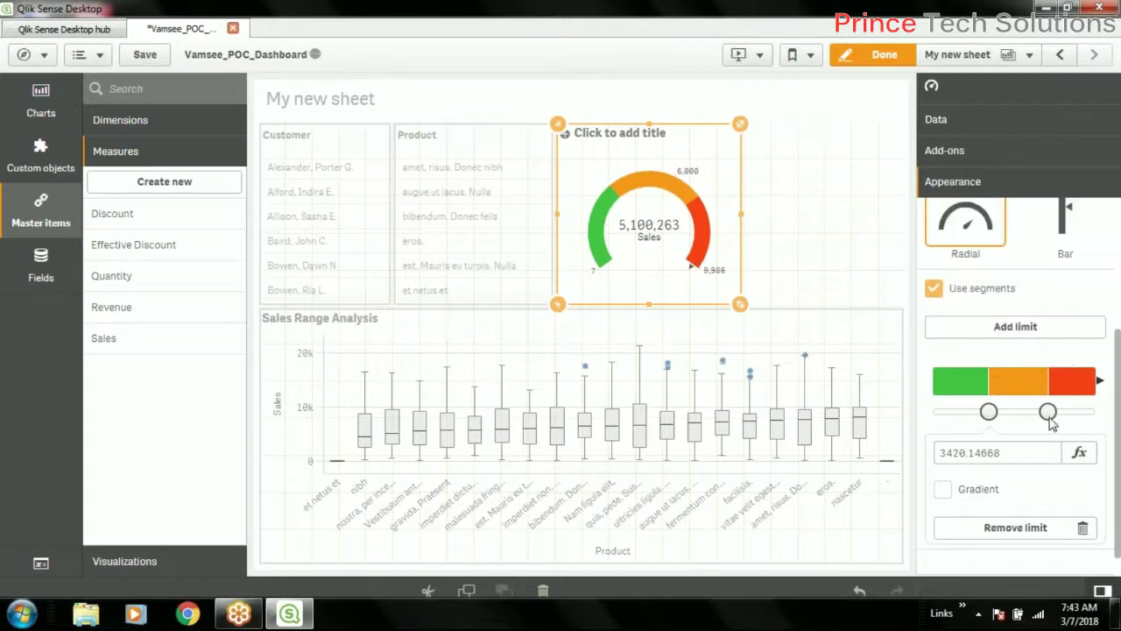
drag(1049, 412, 1040, 411)
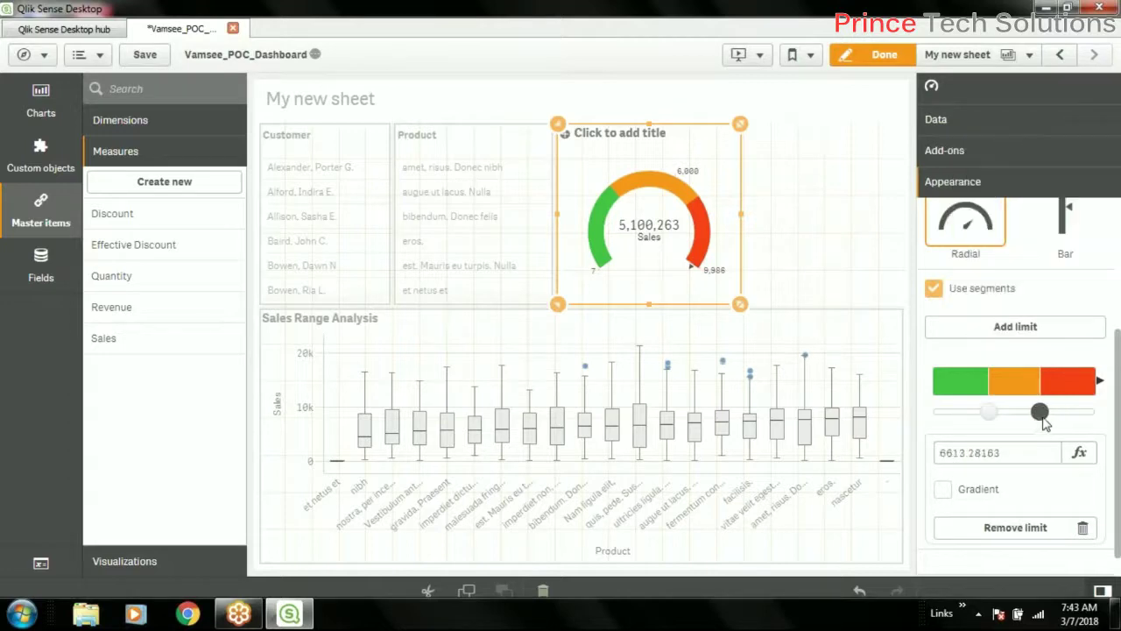
Set the lower segment limit to 3000 and the upper limit to 6000
click(989, 411)
click(1026, 453)
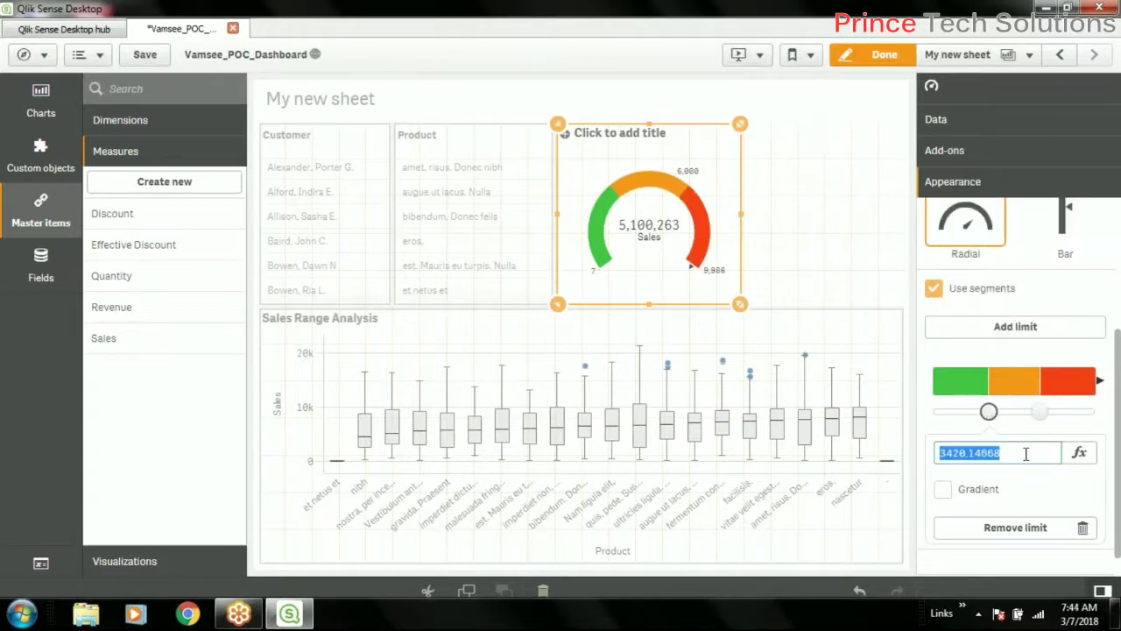
text(3)
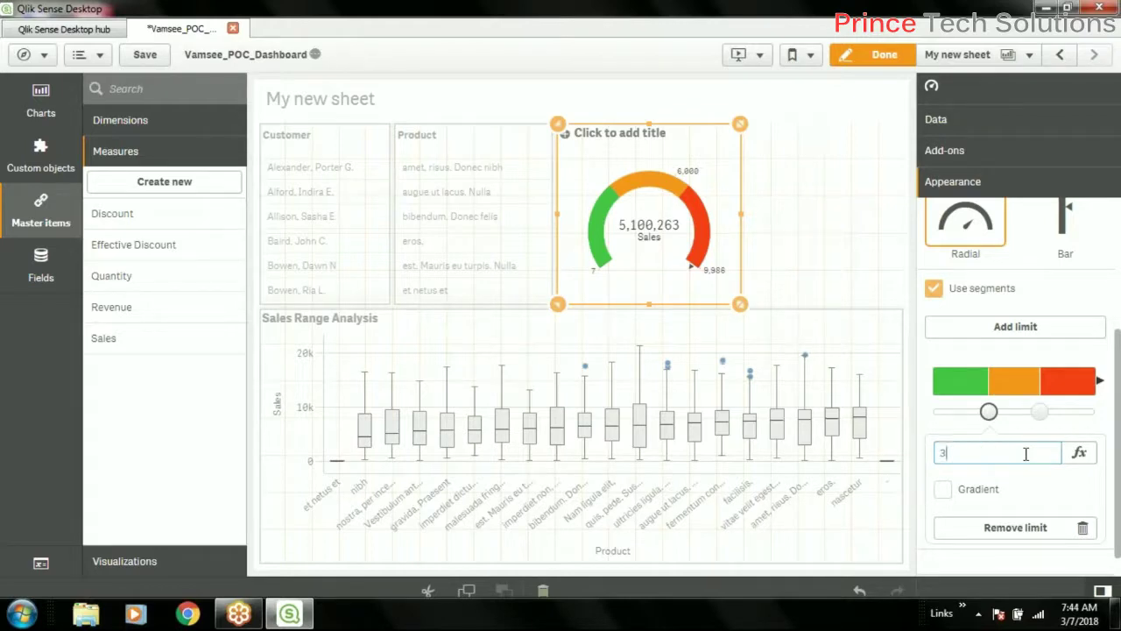
text(000)
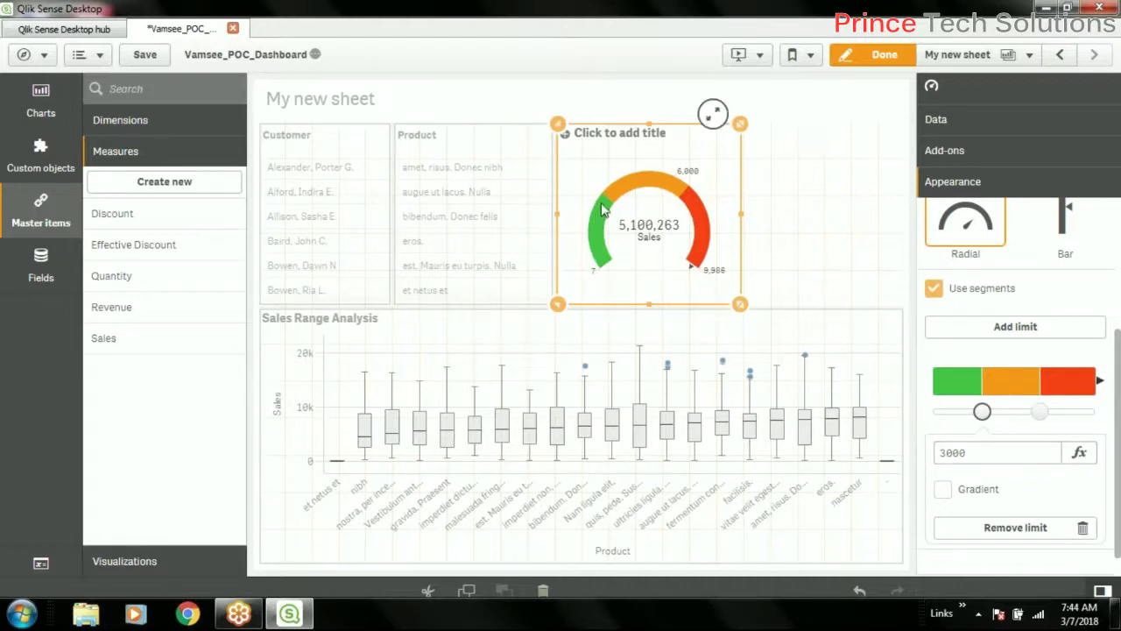
click(1043, 413)
drag(1014, 452, 911, 454)
text(6)
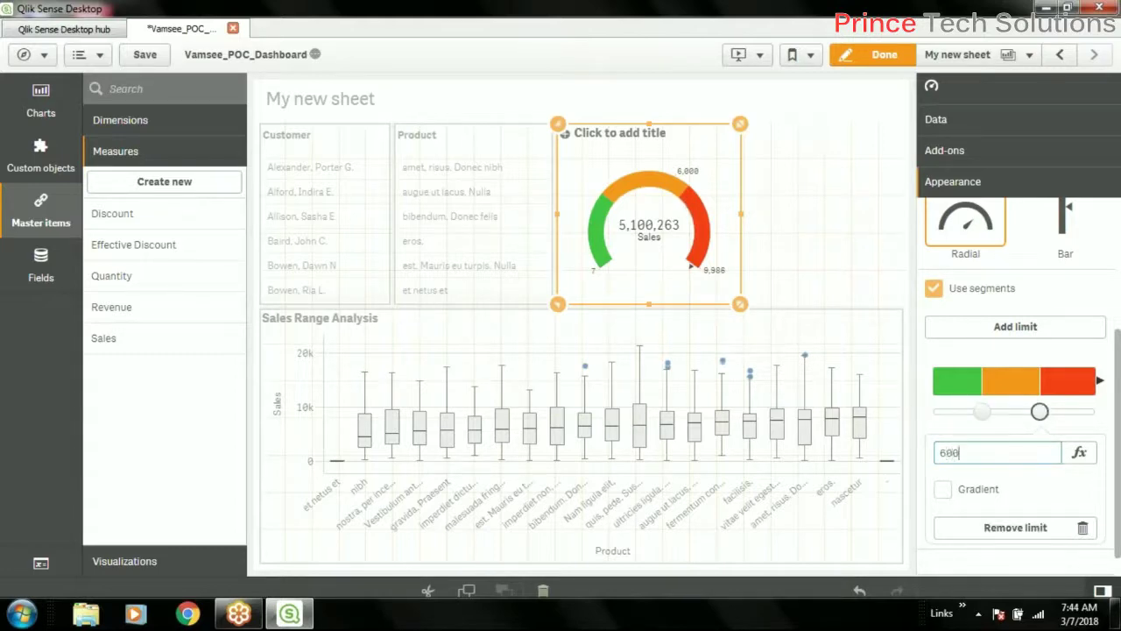
key(Return)
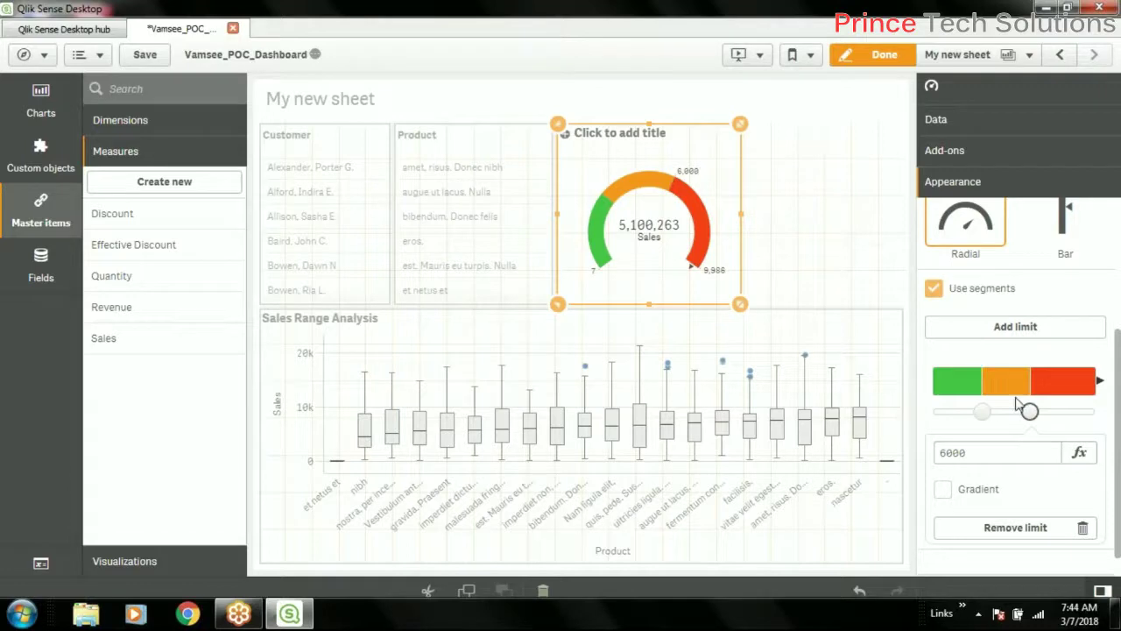
Raise the upper segment limit to 7000 and leave sheet editing
drag(1030, 413, 1036, 415)
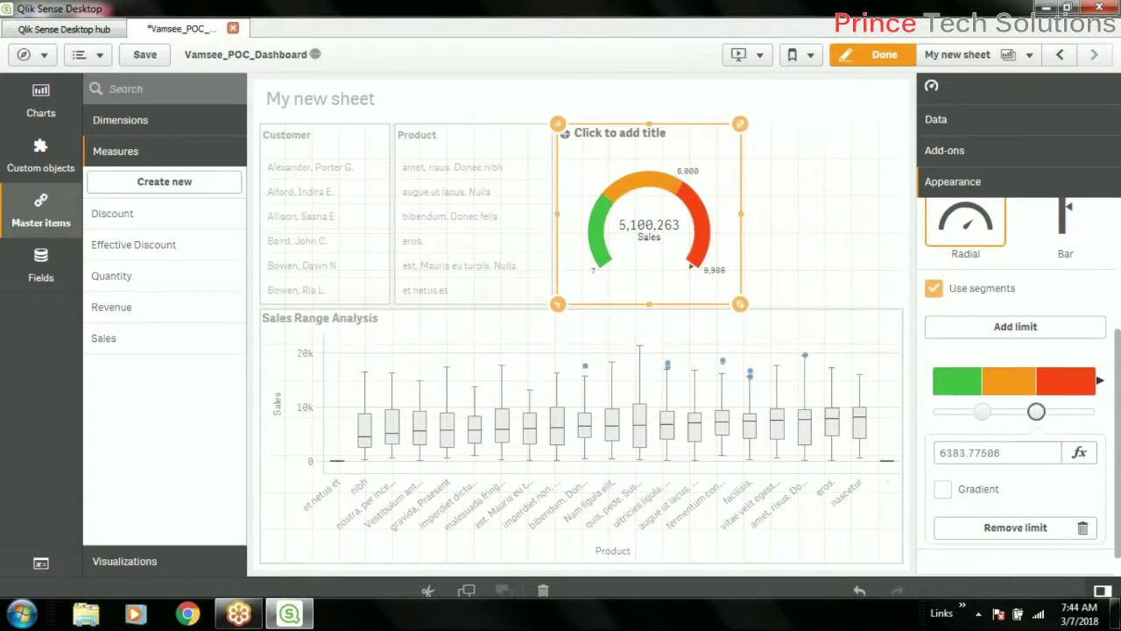
drag(1016, 453, 908, 454)
text(7000)
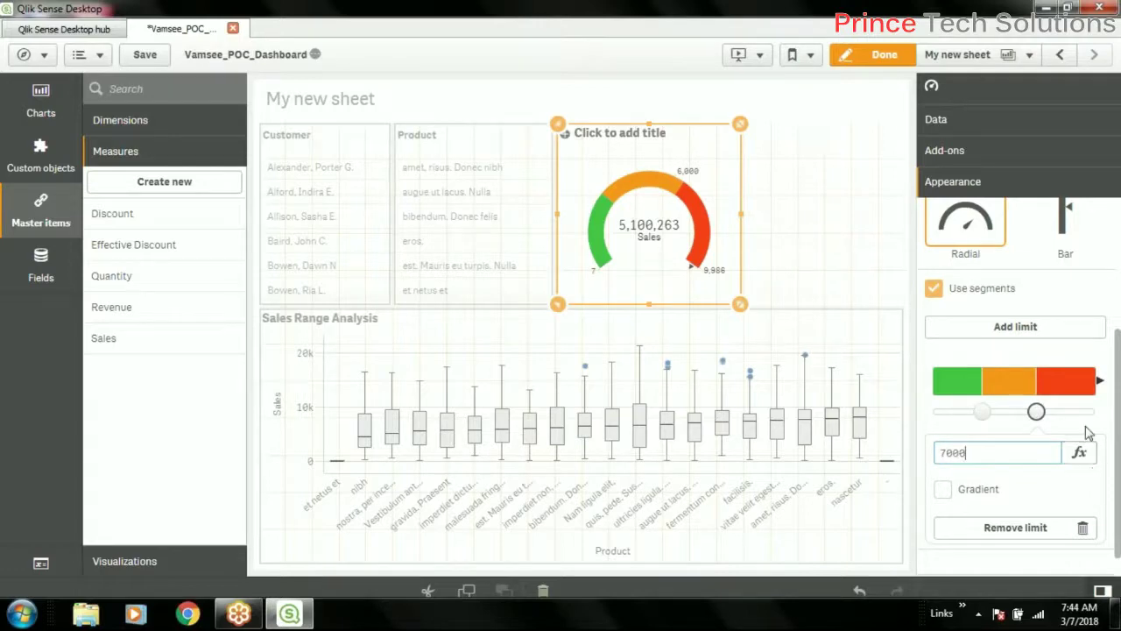
key(Return)
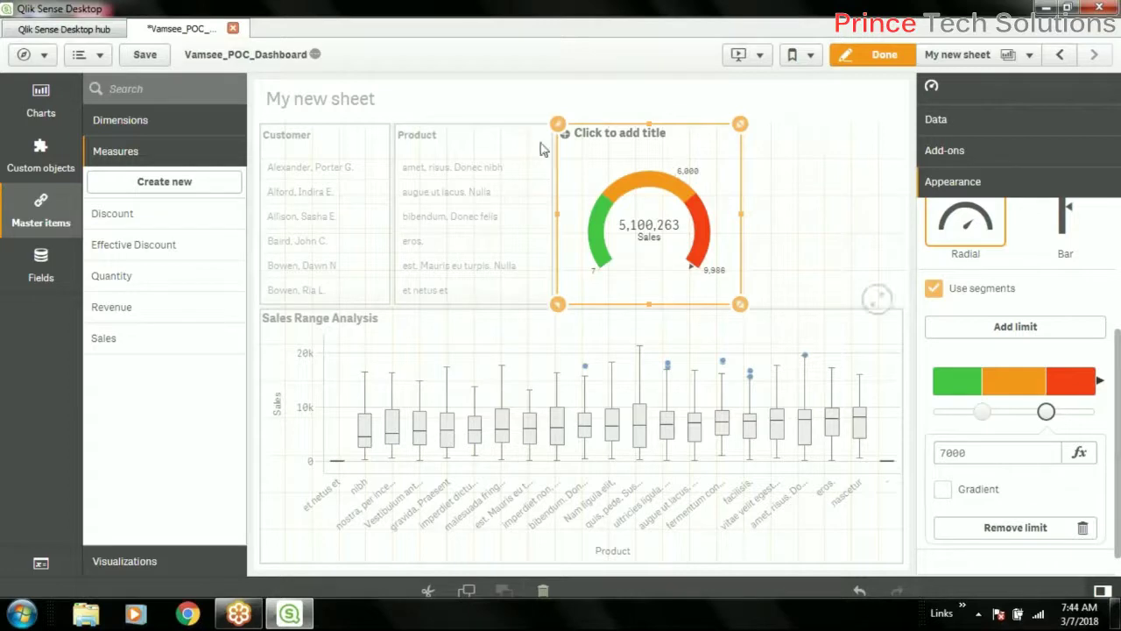
click(884, 59)
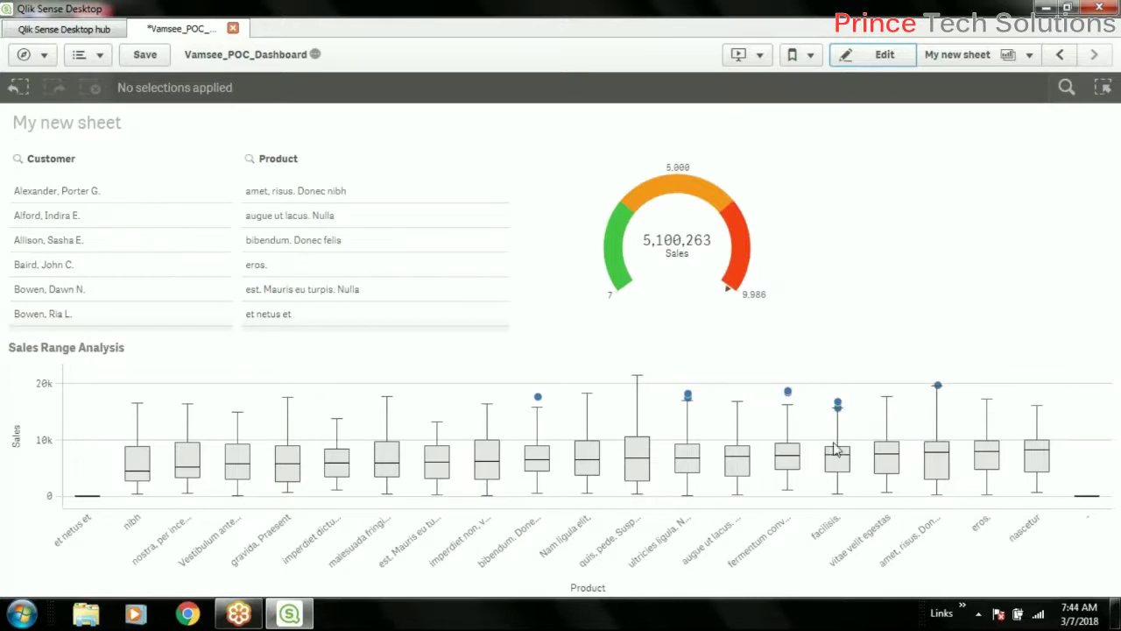
Filter the gauge by several products, clear the selections, and reopen the gauge's properties in edit mode
drag(290, 240, 293, 275)
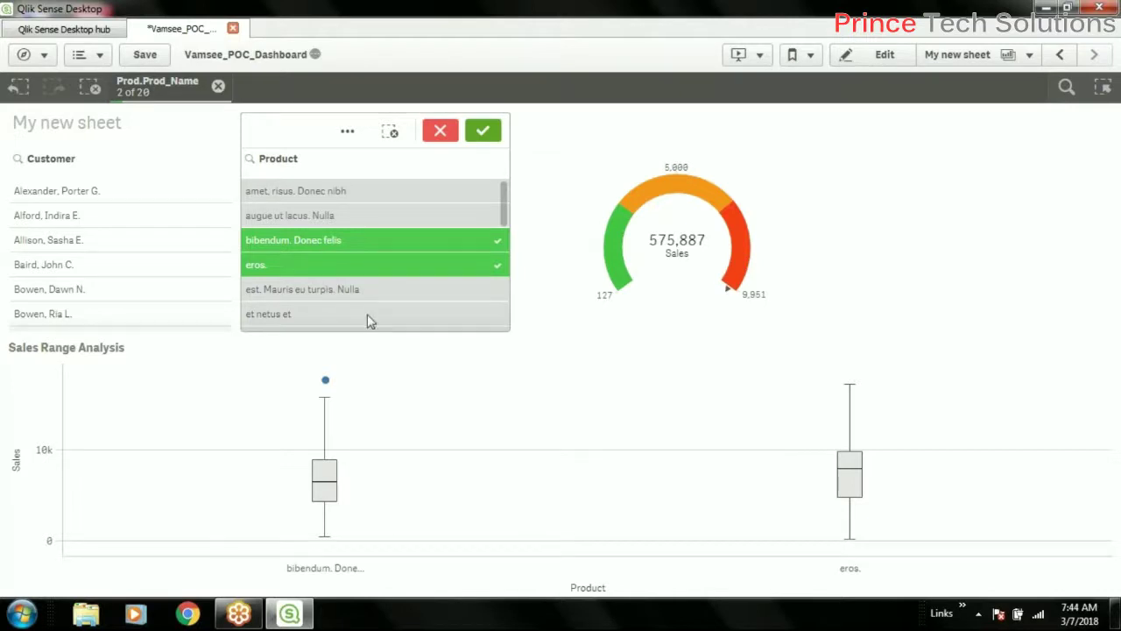
click(352, 264)
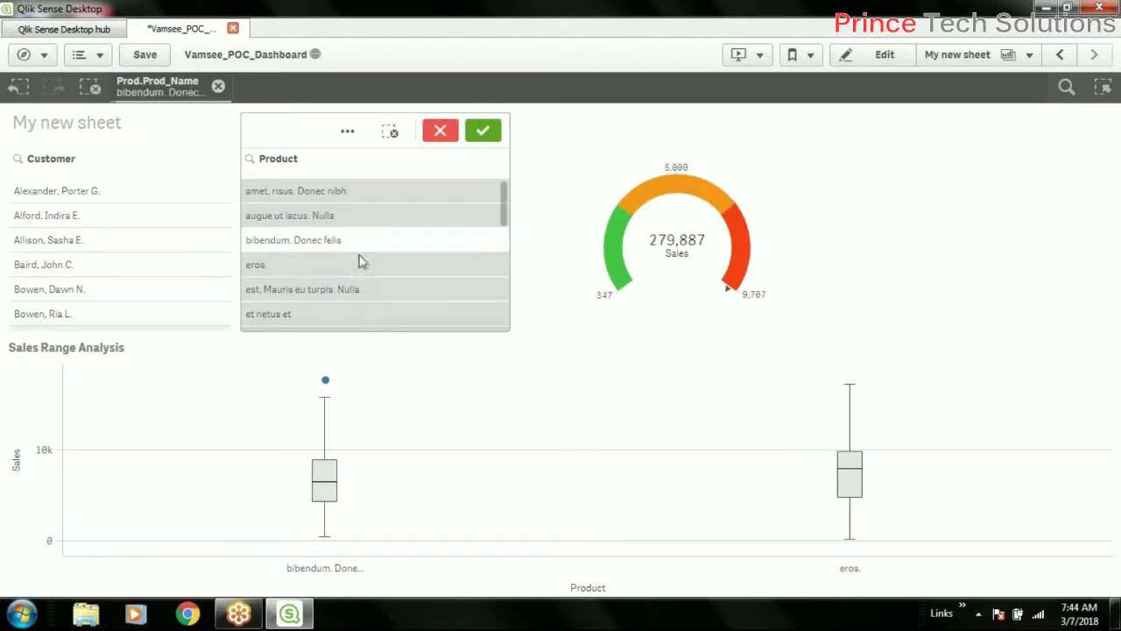
click(358, 261)
scroll(350, 301, down, 5)
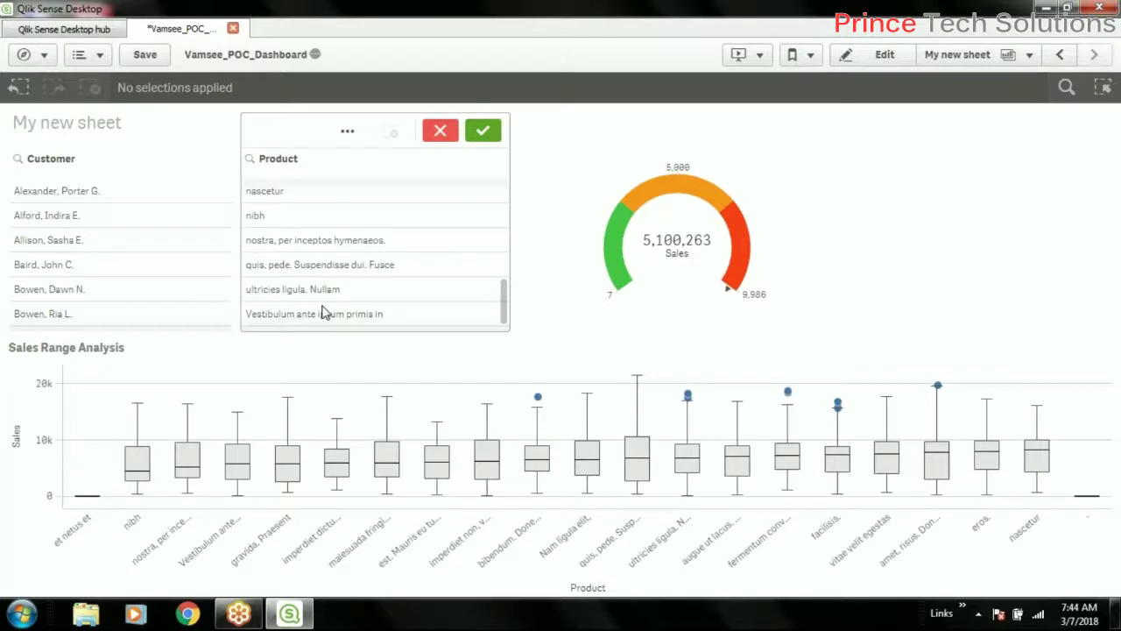
click(321, 313)
click(440, 131)
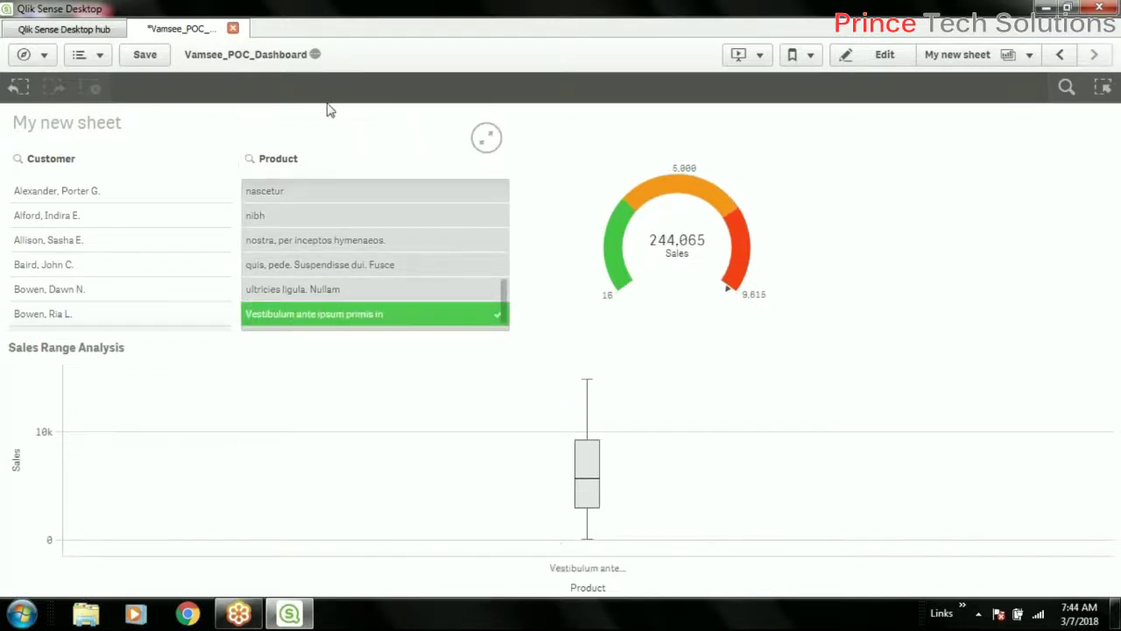
key(Escape)
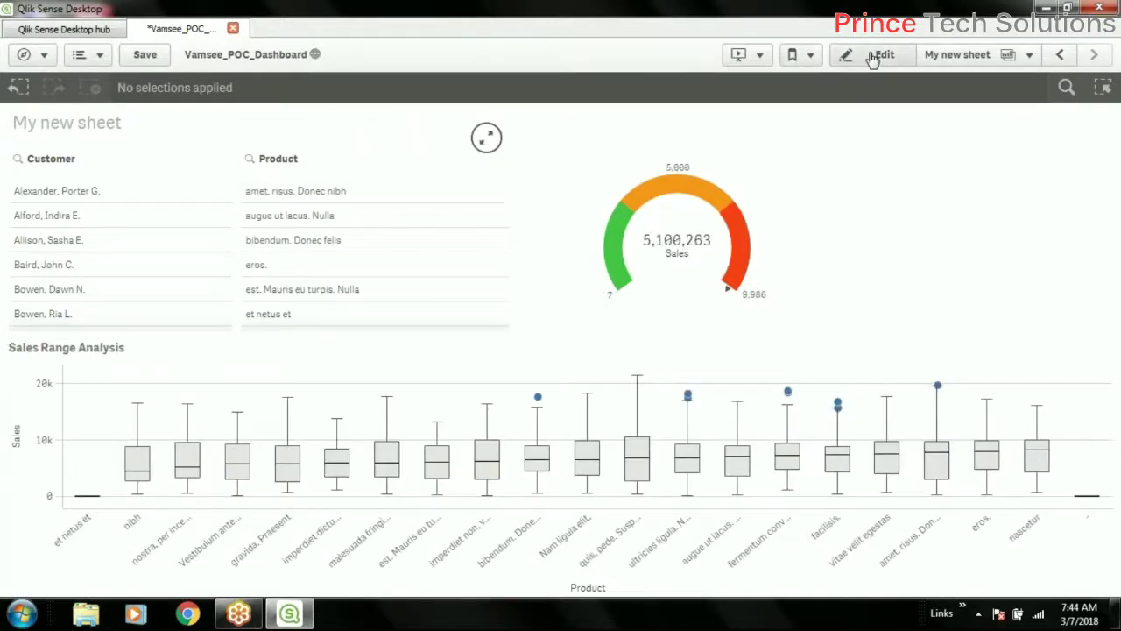
click(879, 54)
click(650, 263)
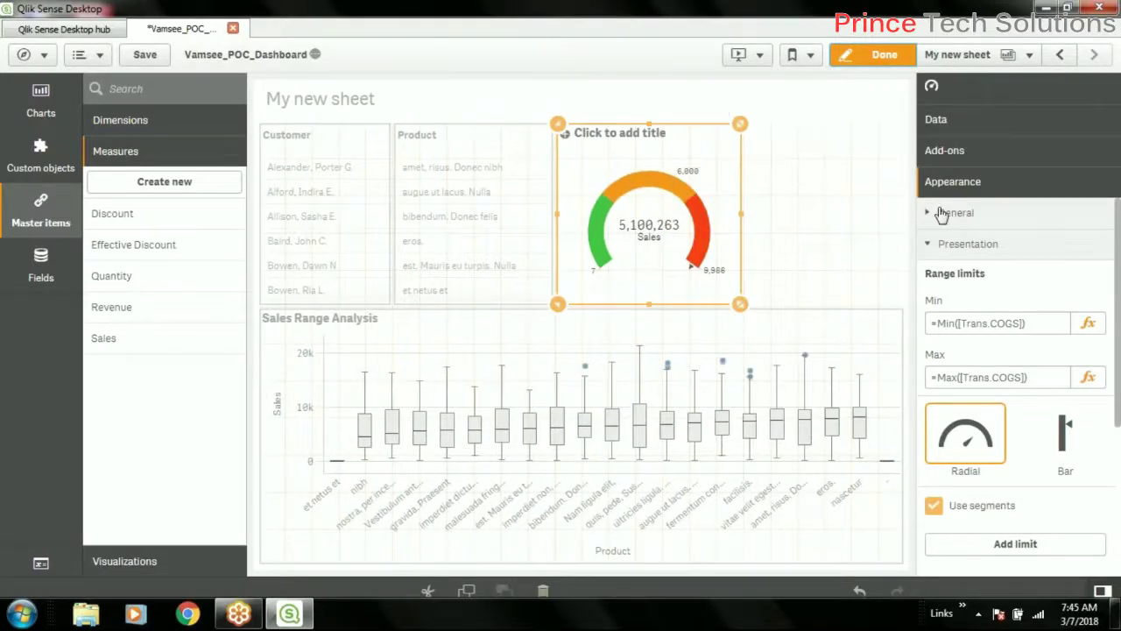
Unlink the gauge's Sales measure from its master item
click(945, 123)
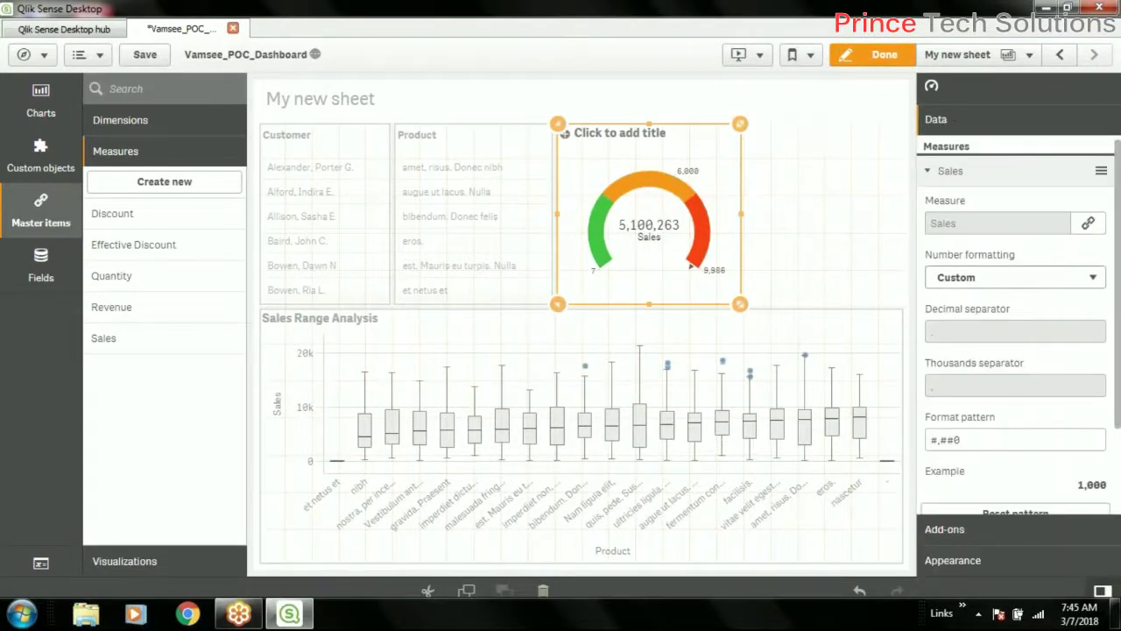
scroll(1057, 398, down, 2)
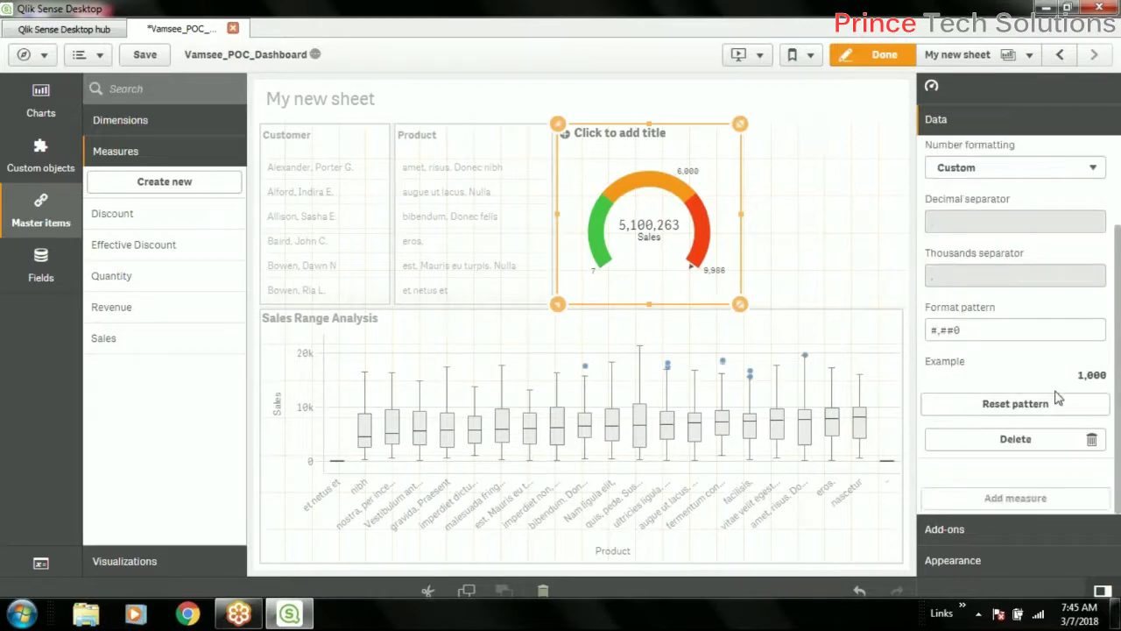
scroll(1059, 388, up, 2)
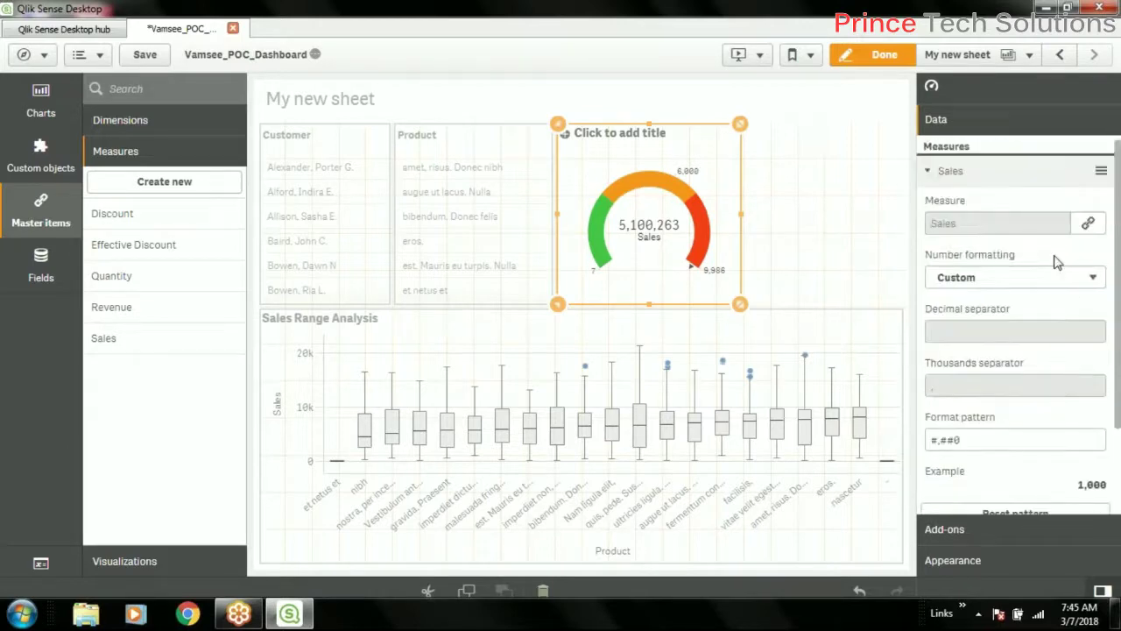
click(1090, 226)
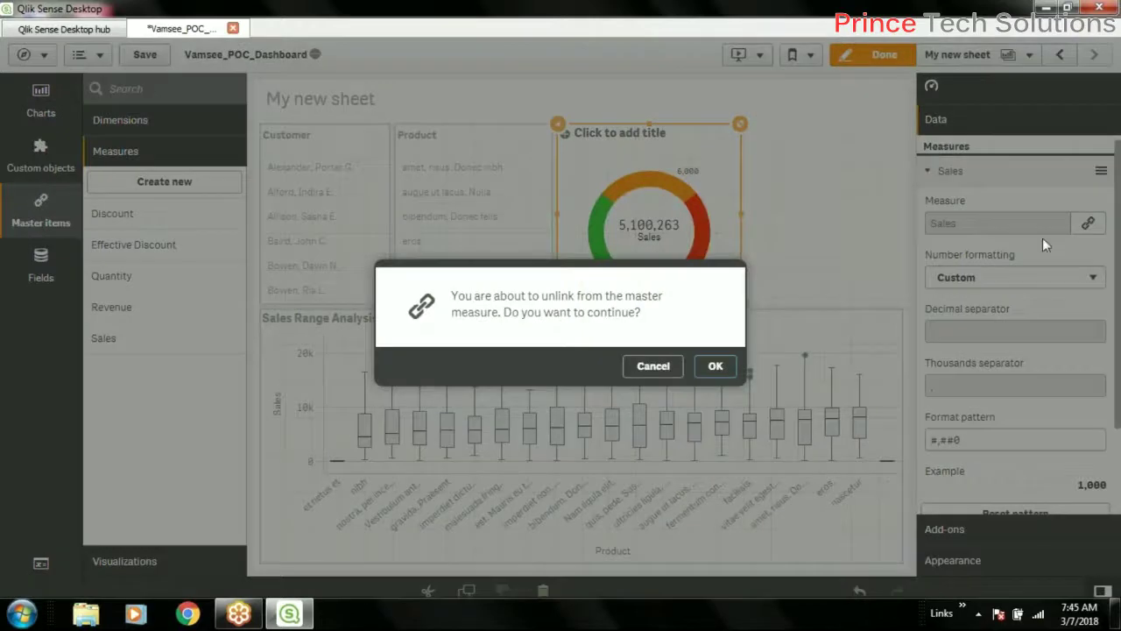
click(715, 370)
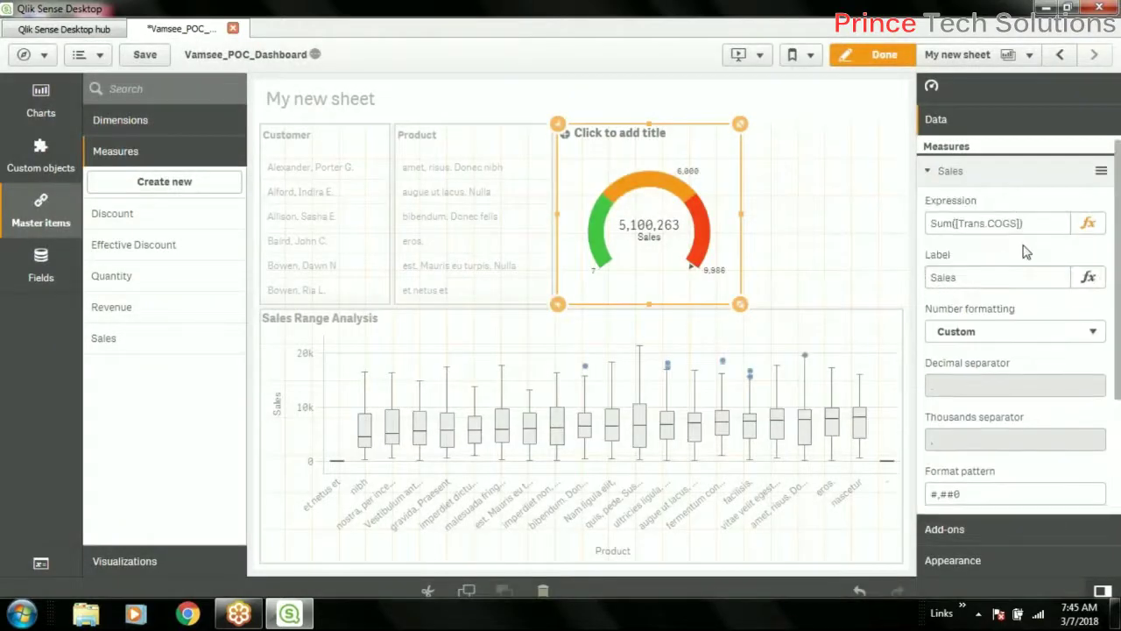
Strip Sum( and its bracket so the expression reads [Trans.COGS]
click(957, 224)
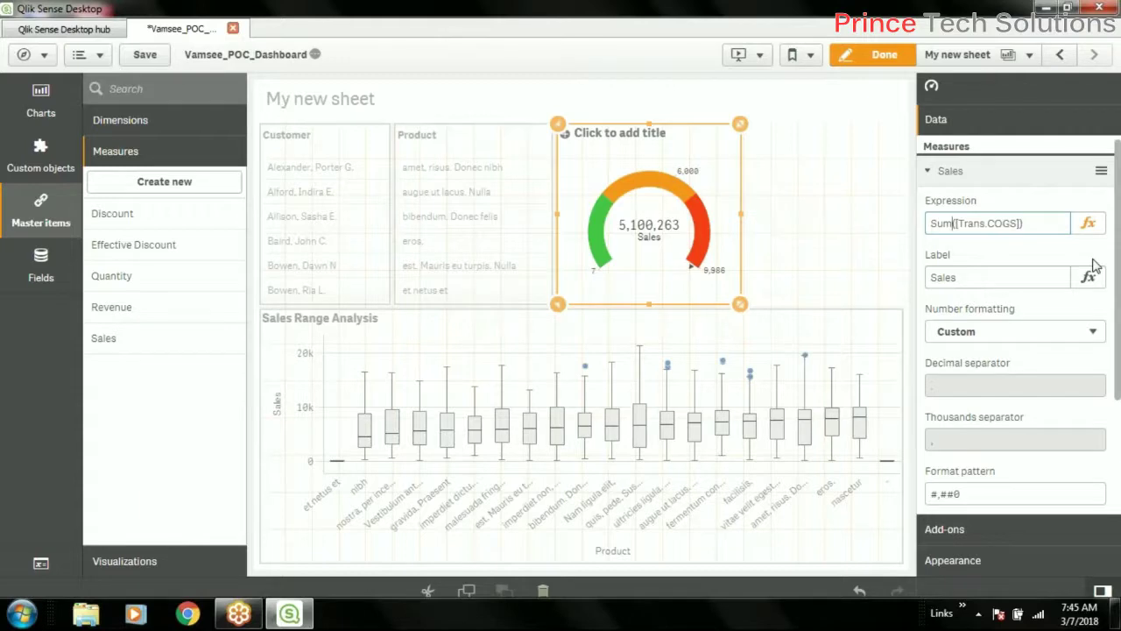
key(BackSpace)
key(BackSpace)
key(BackSpace)
key(BackSpace)
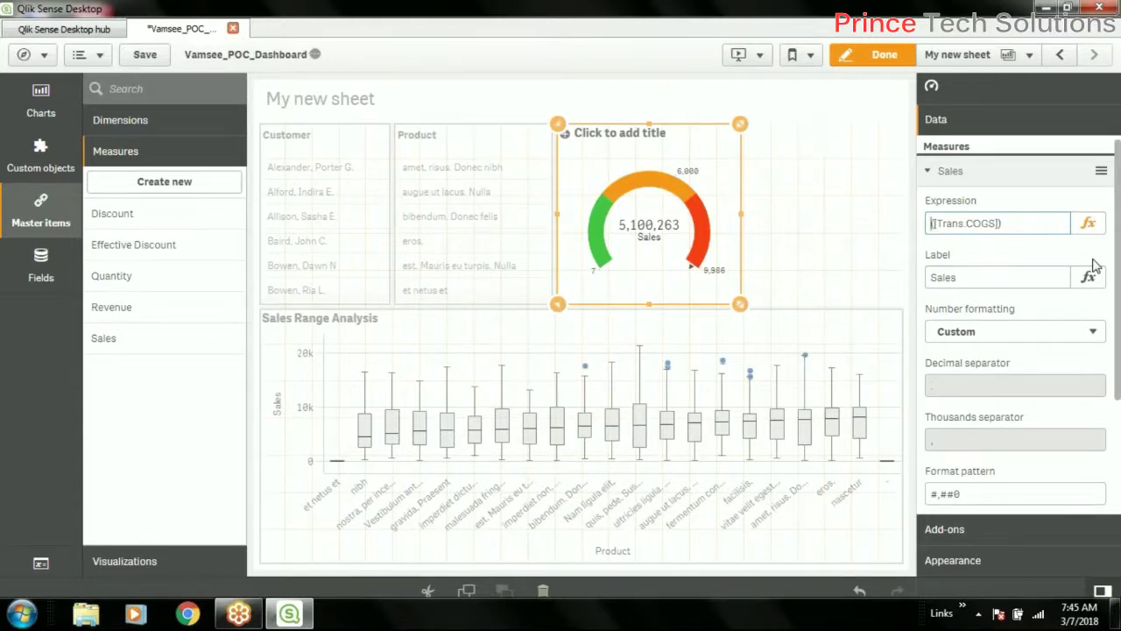
key(BackSpace)
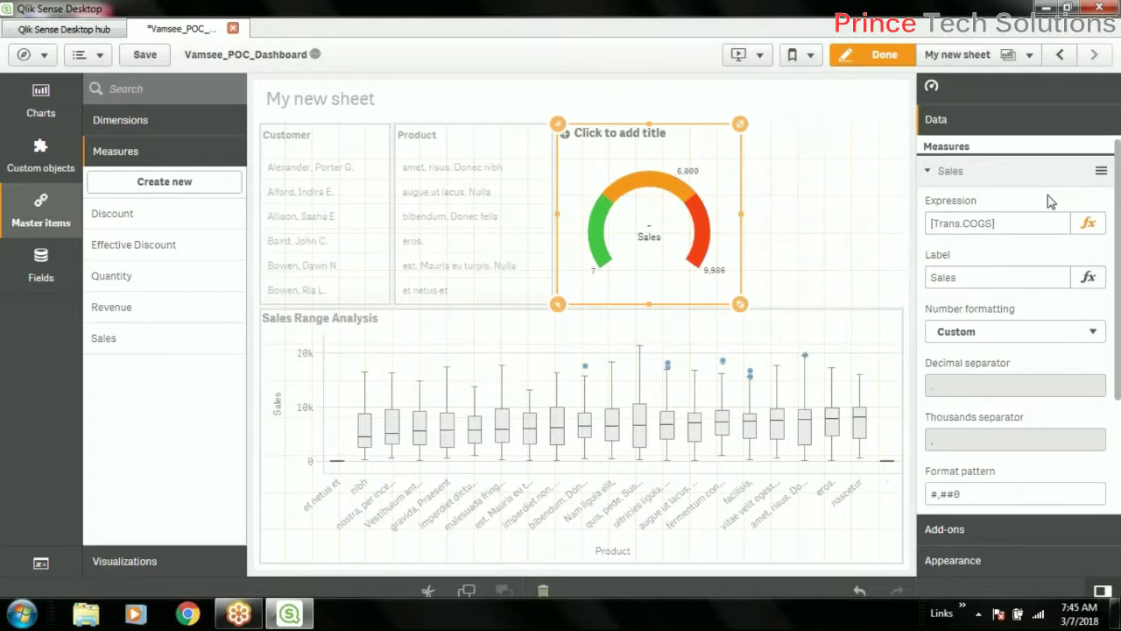
Try filtering by bibendum. Donec felis, eros. and augue ut lacus. Nulla, then cancel
click(884, 56)
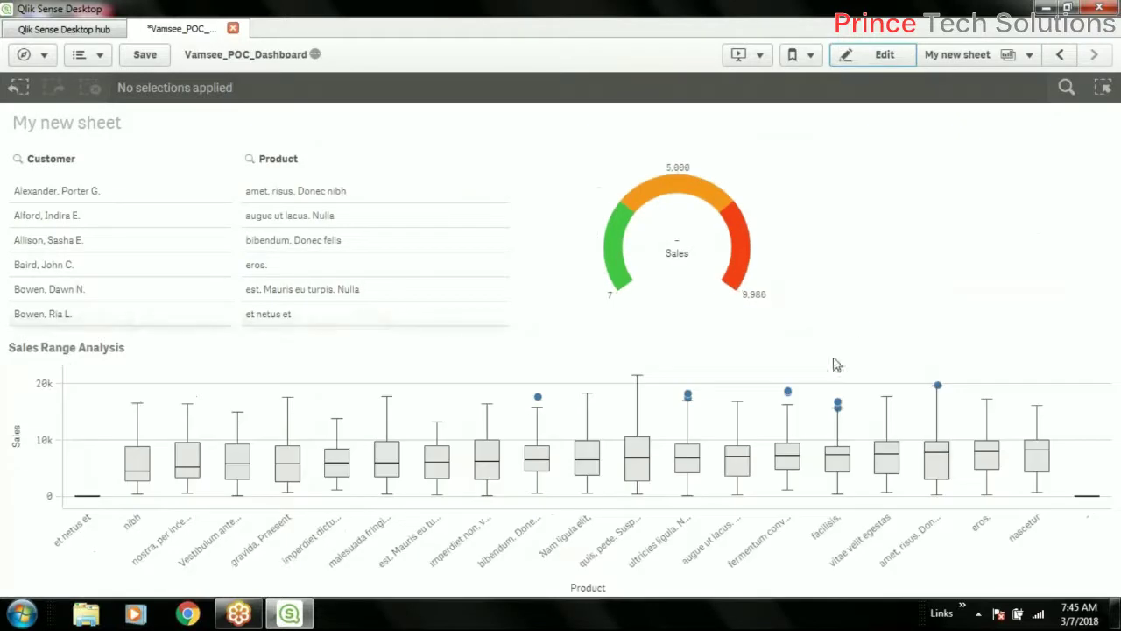
click(324, 236)
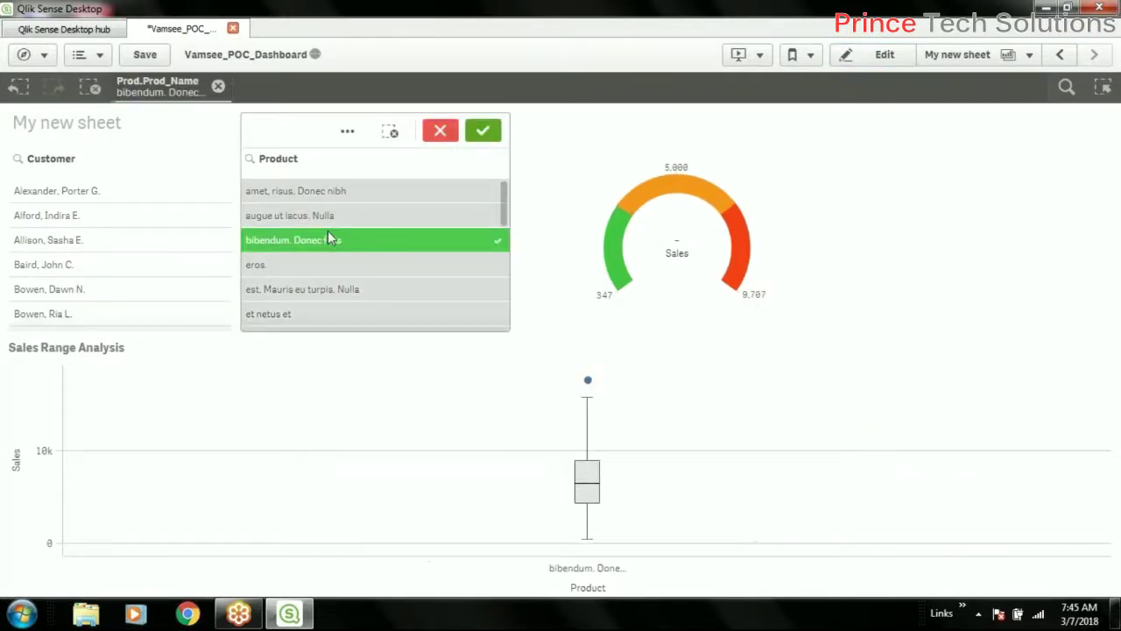
click(342, 263)
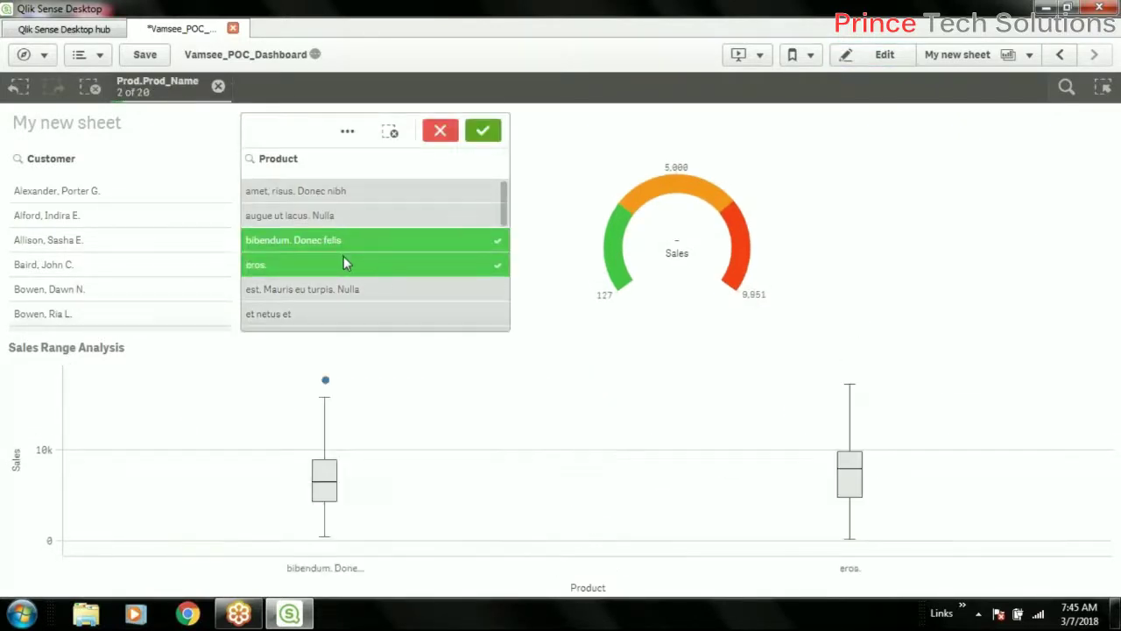
click(359, 235)
click(367, 217)
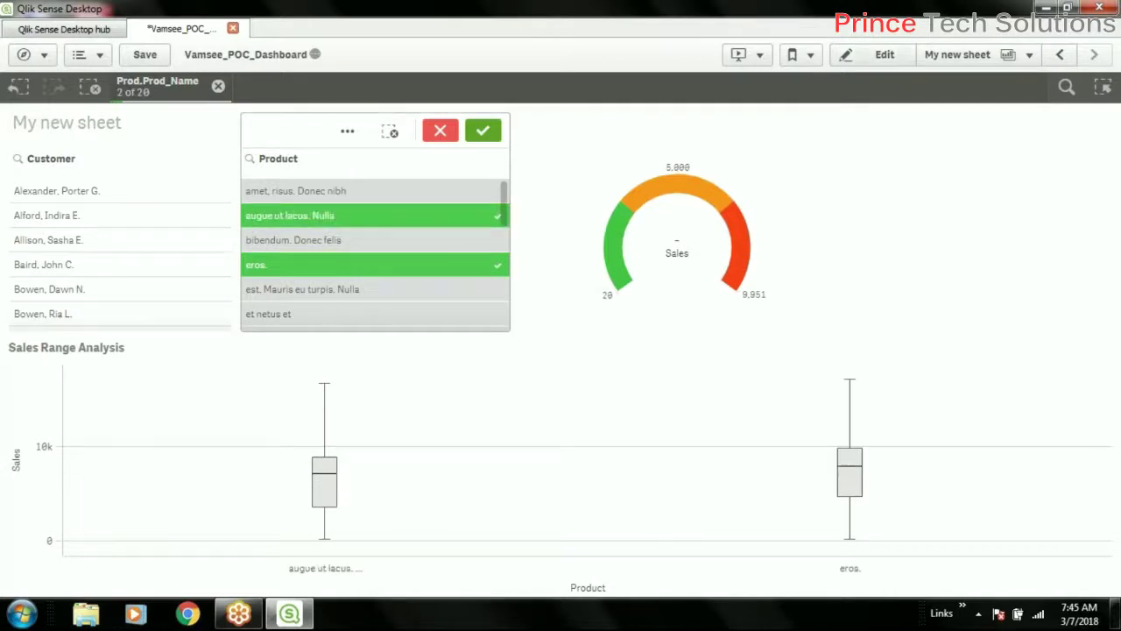
click(440, 130)
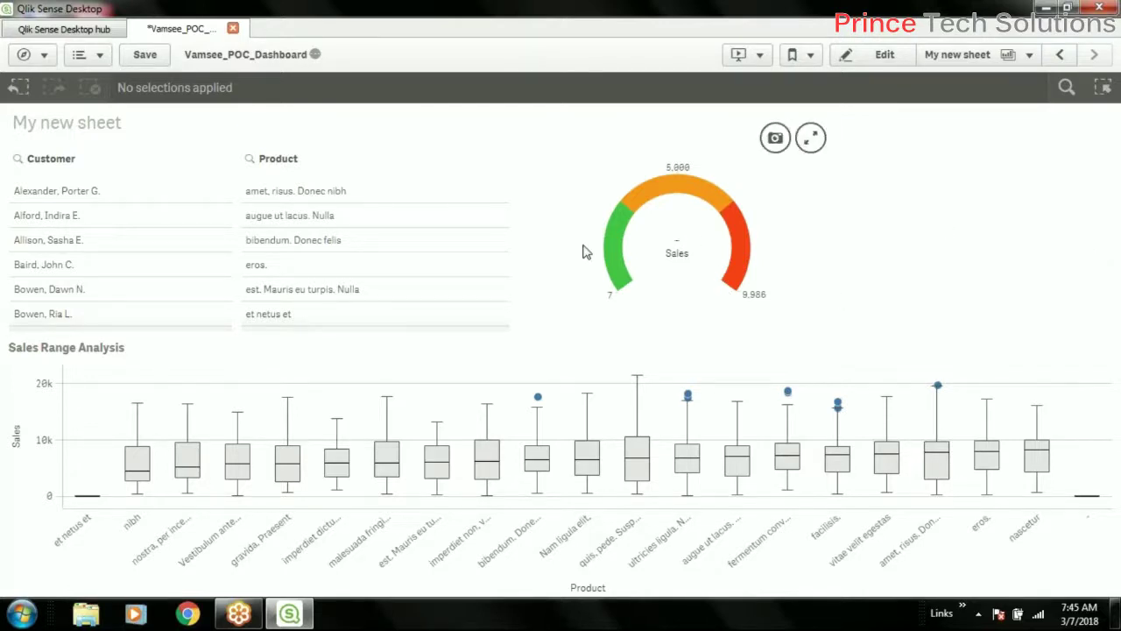
Select Vestibulum ante ipsum primis in, ultricies ligula. Nullam and vitae velit egestas, clear them, then reselect the gauge in edit mode
scroll(316, 262, down, 5)
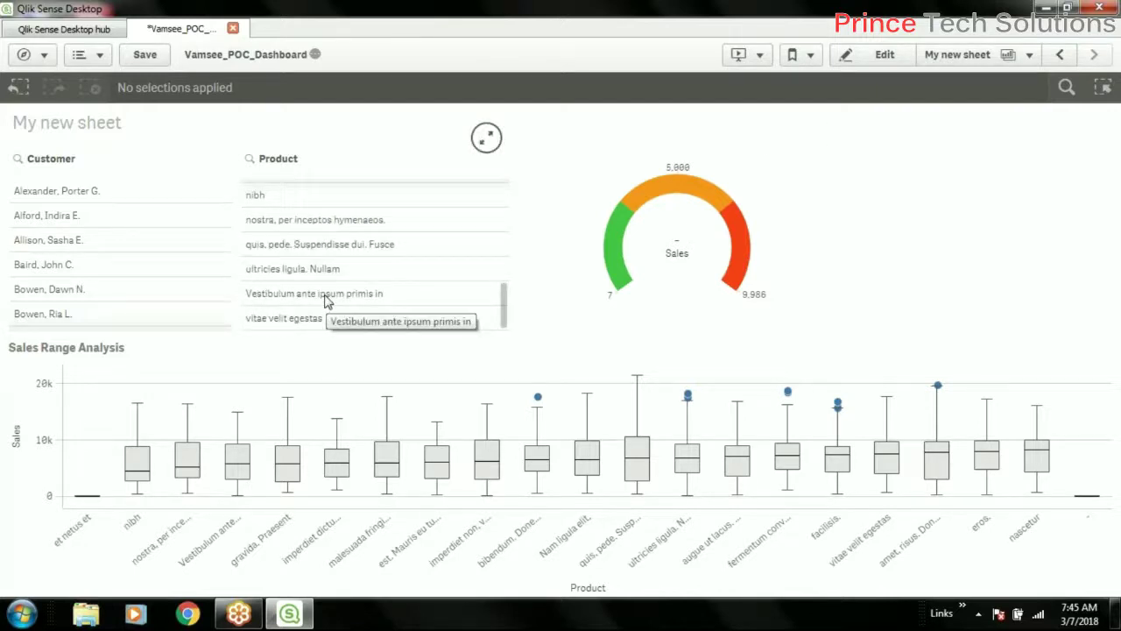
click(324, 298)
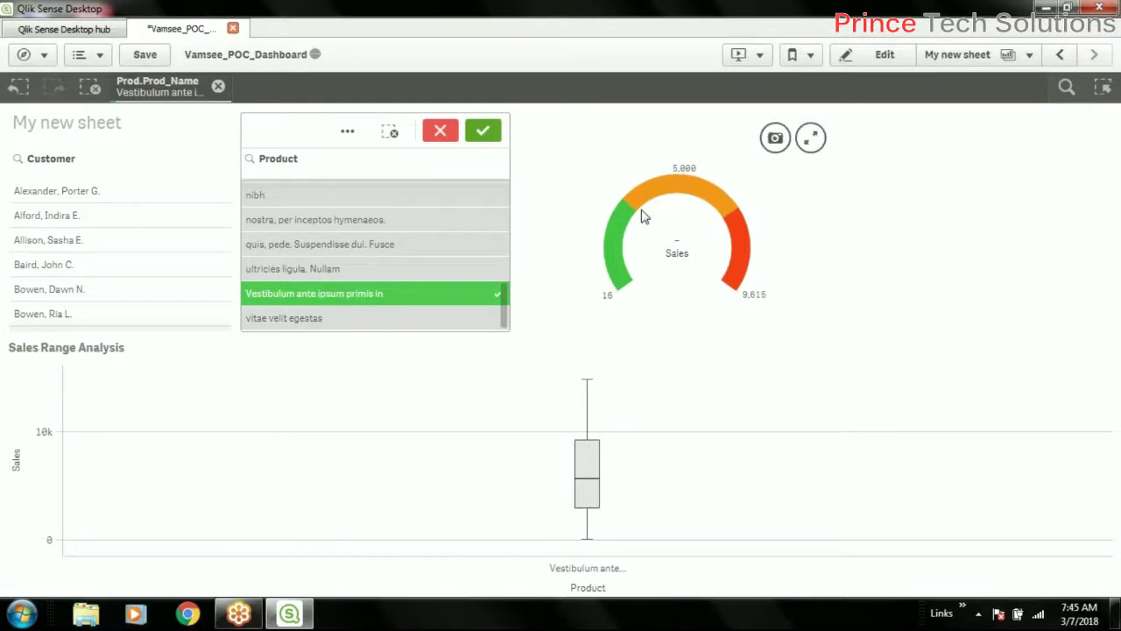
click(370, 268)
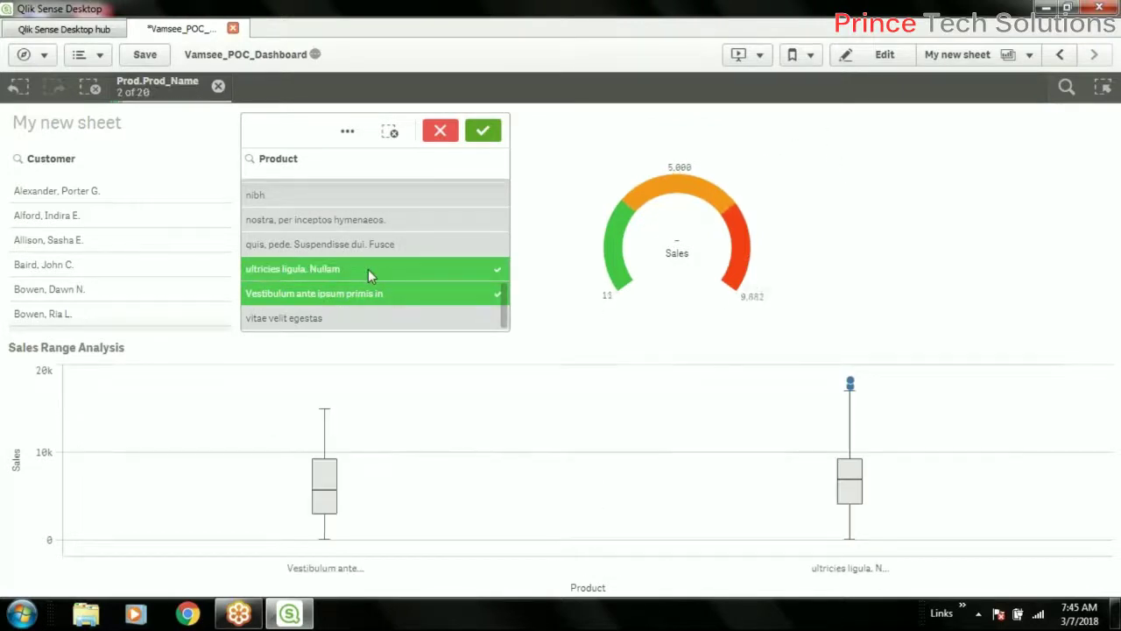
click(348, 309)
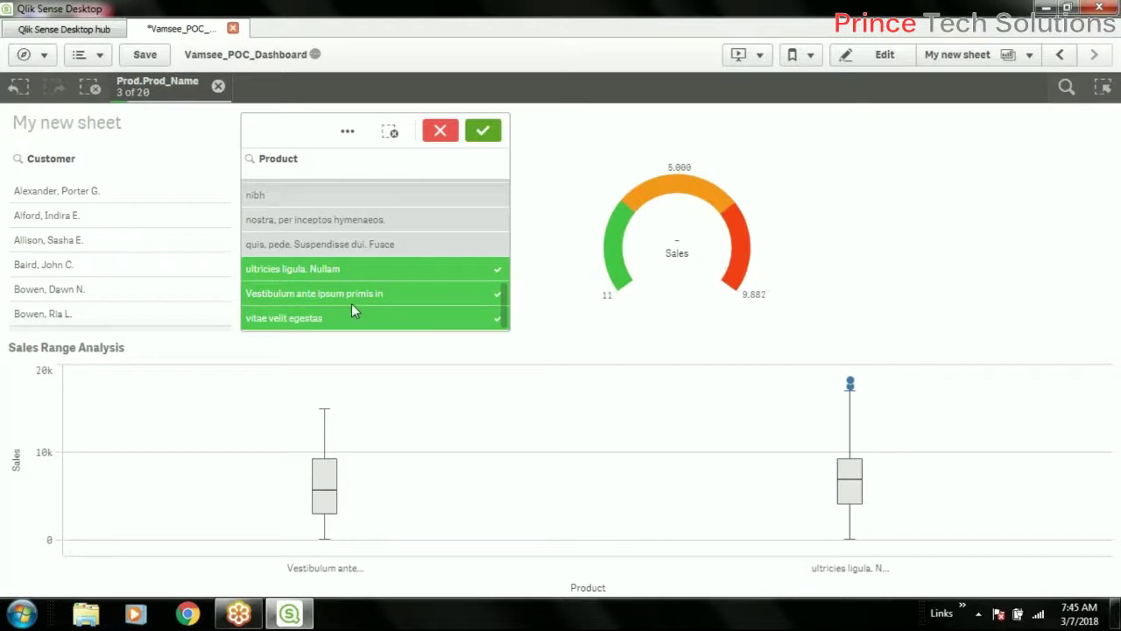
click(356, 318)
click(263, 102)
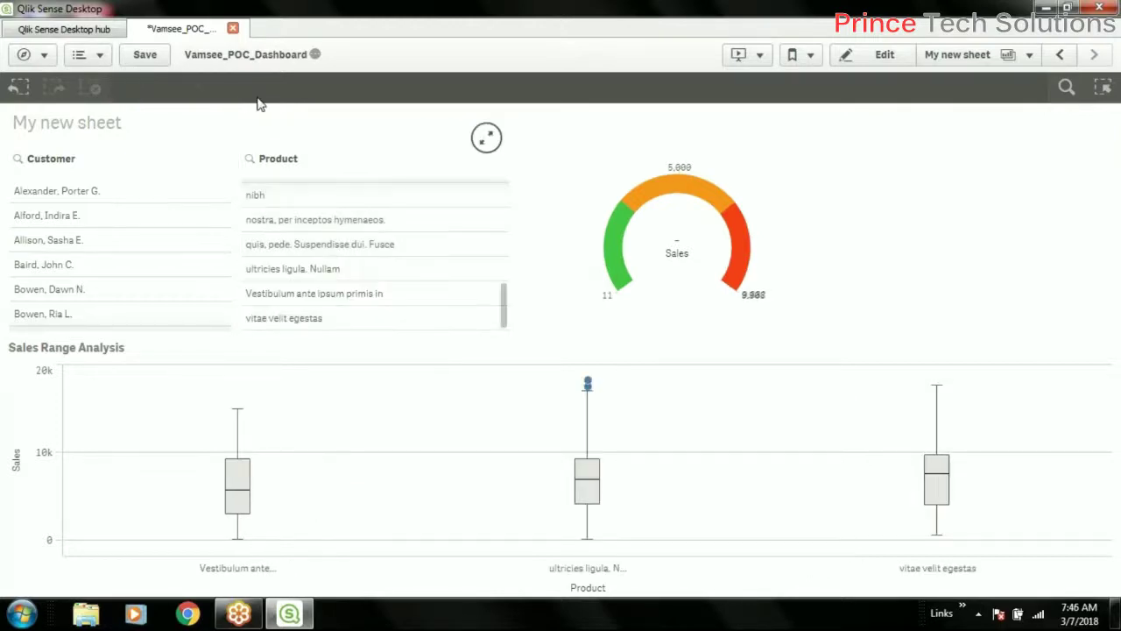
click(885, 54)
click(628, 191)
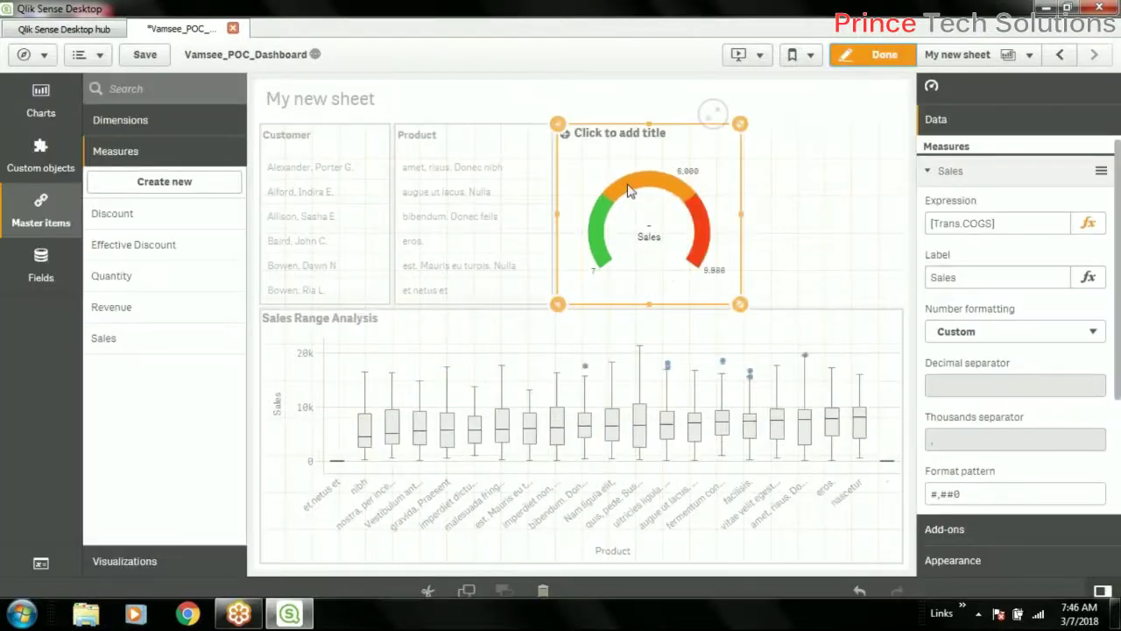
Replace the measure label Sales with Sum([Trans.COGS]), copying the expression text
click(1034, 276)
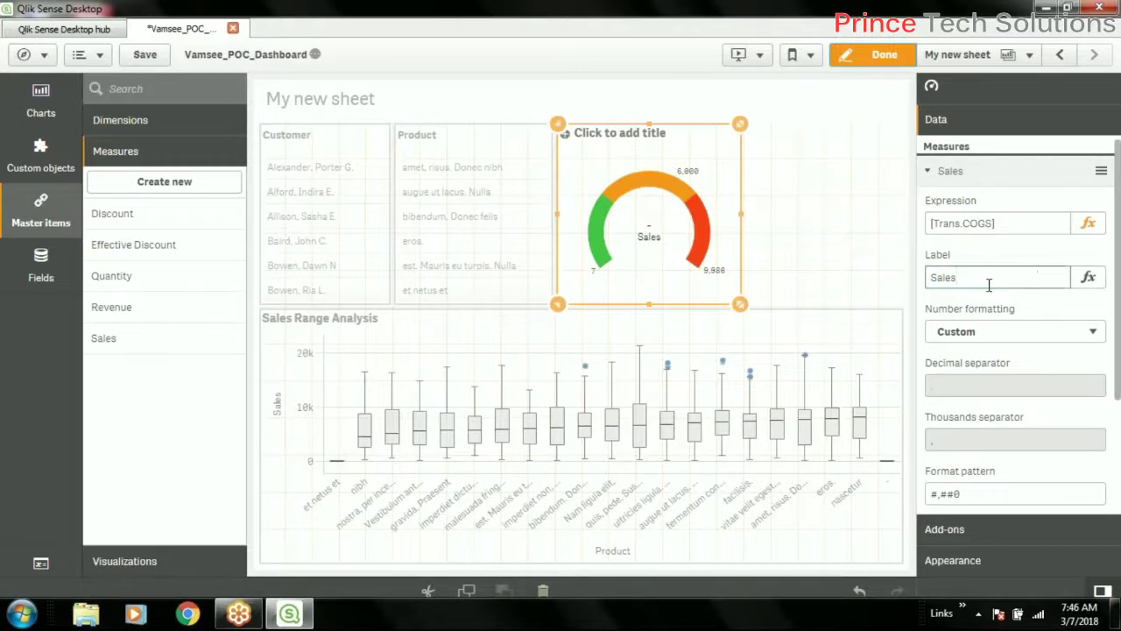
click(1027, 222)
drag(1012, 223, 927, 224)
key(ctrl+c)
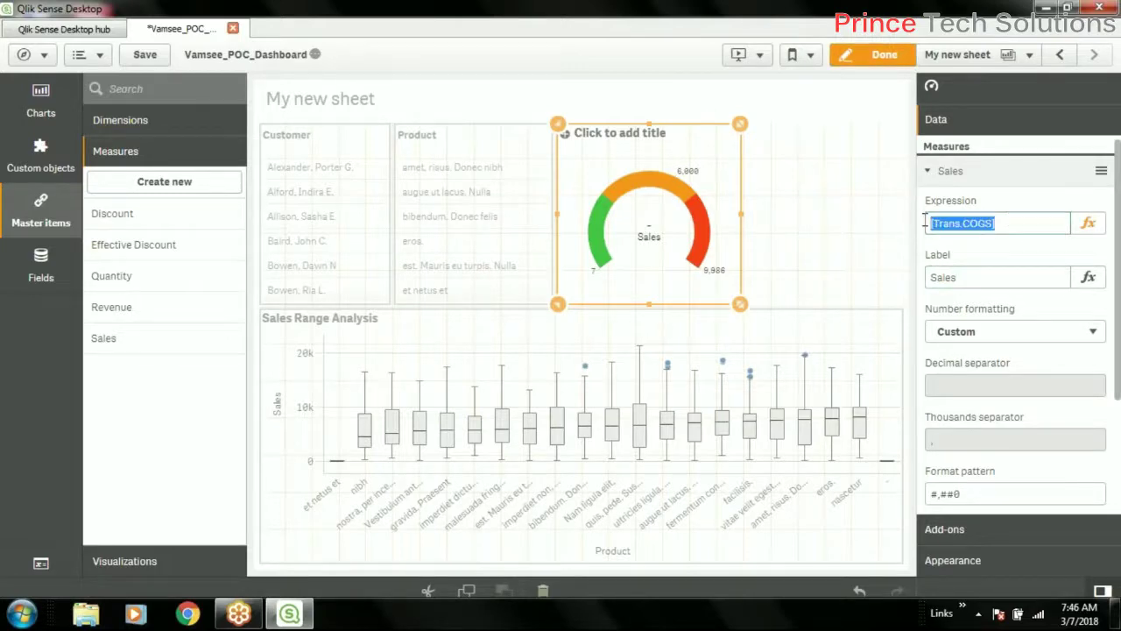
click(981, 278)
double_click(981, 278)
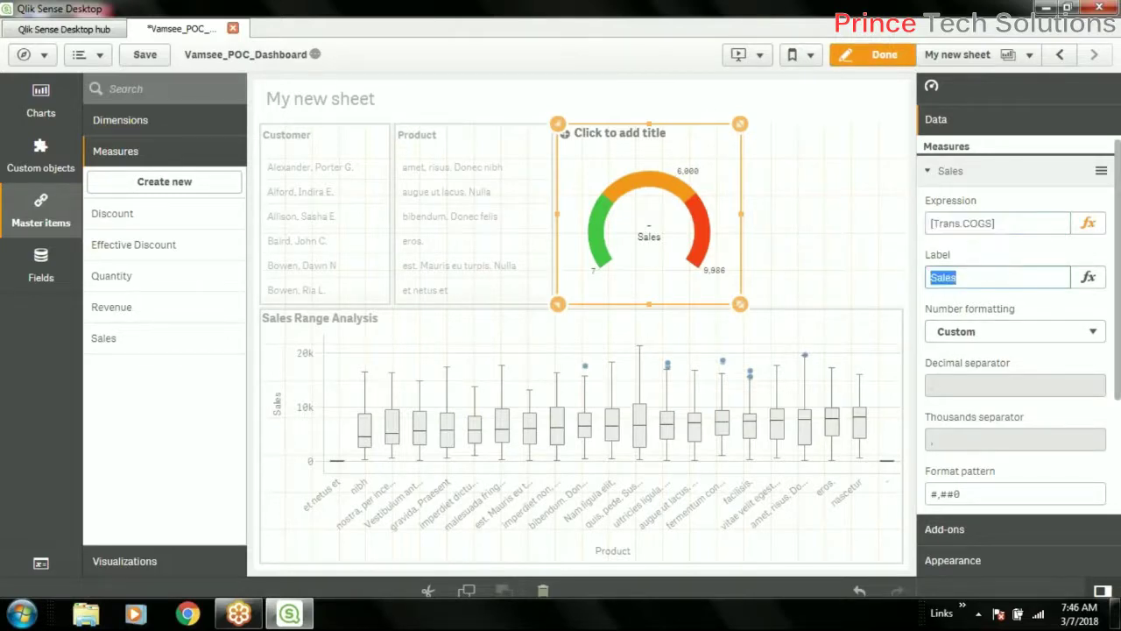
text(Sum()
key(ctrl+v)
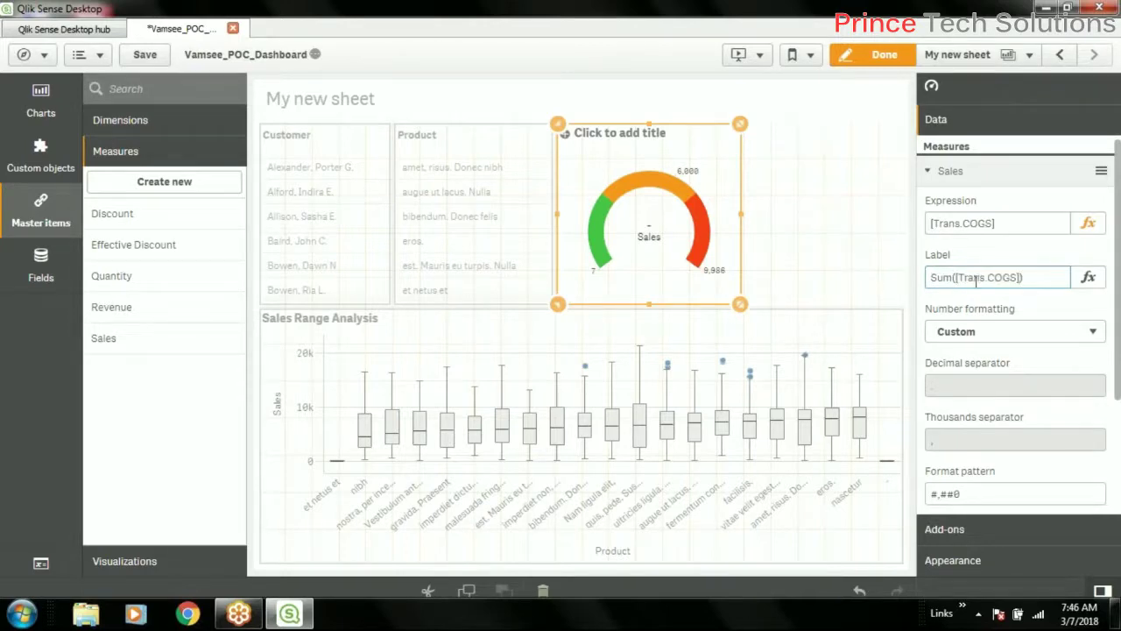
key(Return)
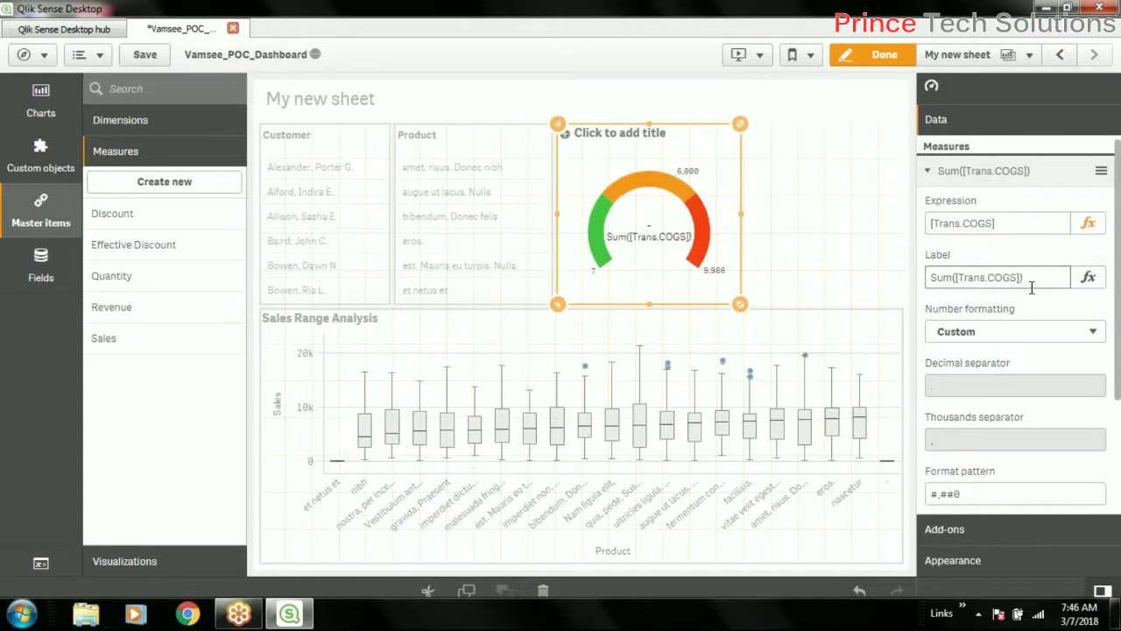
Prefix the label with = so it reads =Sum([Trans.COGS])
key(Home)
text(=)
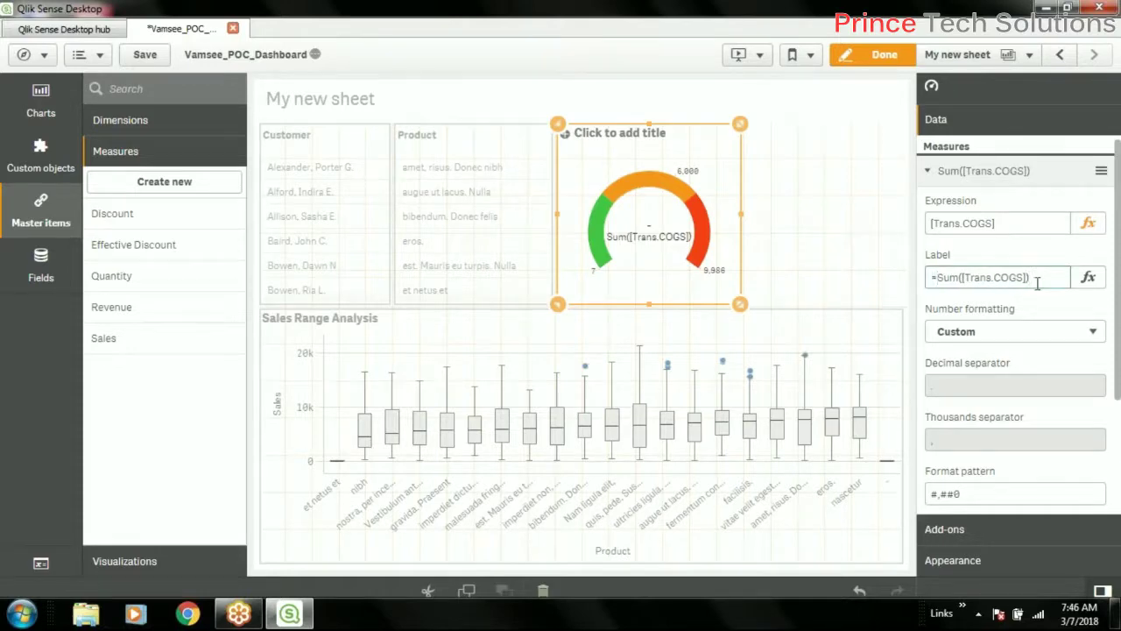
key(Return)
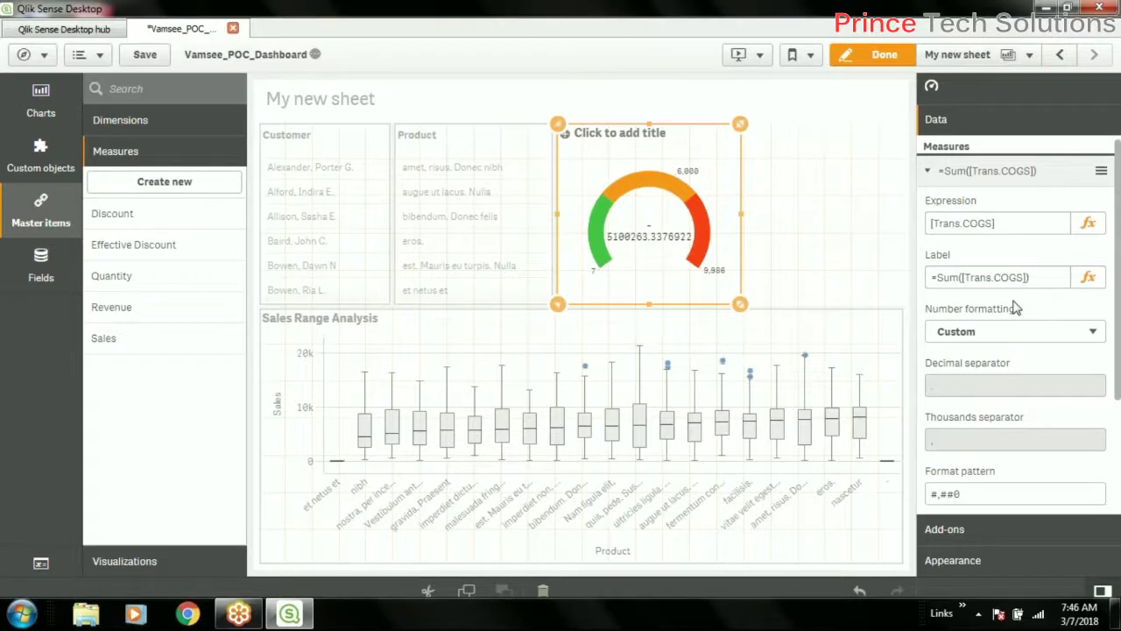
click(863, 56)
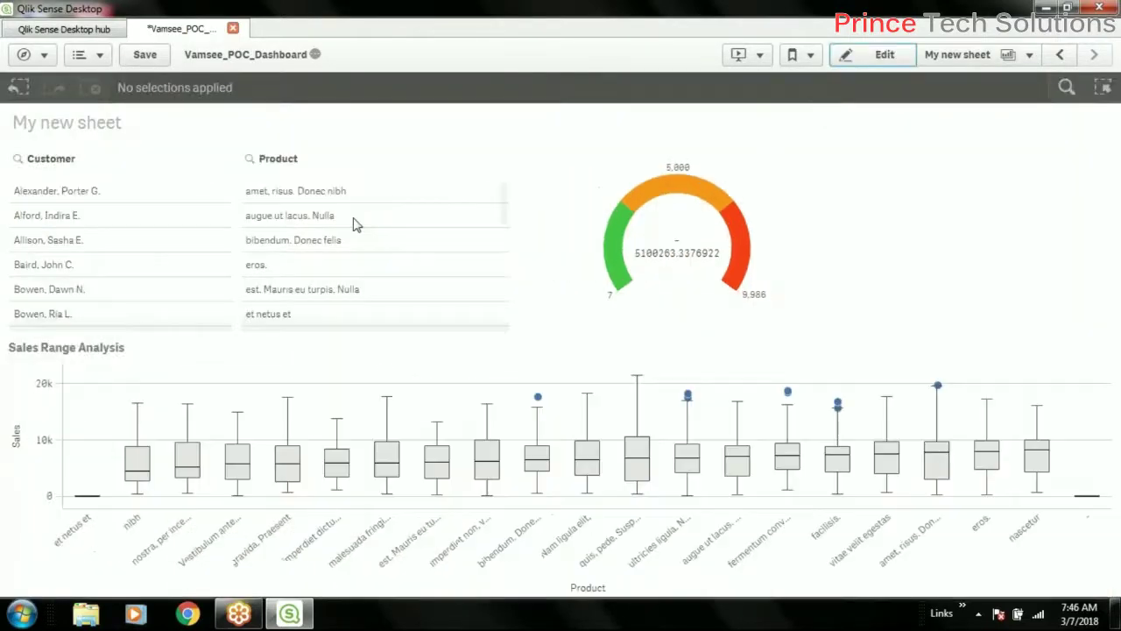
click(318, 265)
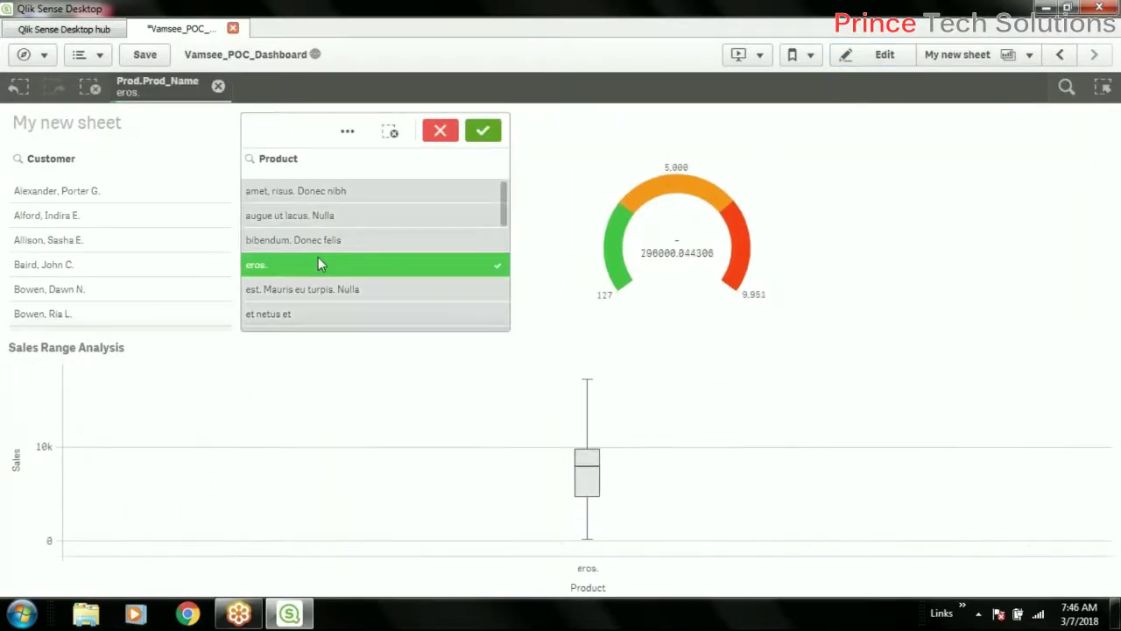
click(318, 290)
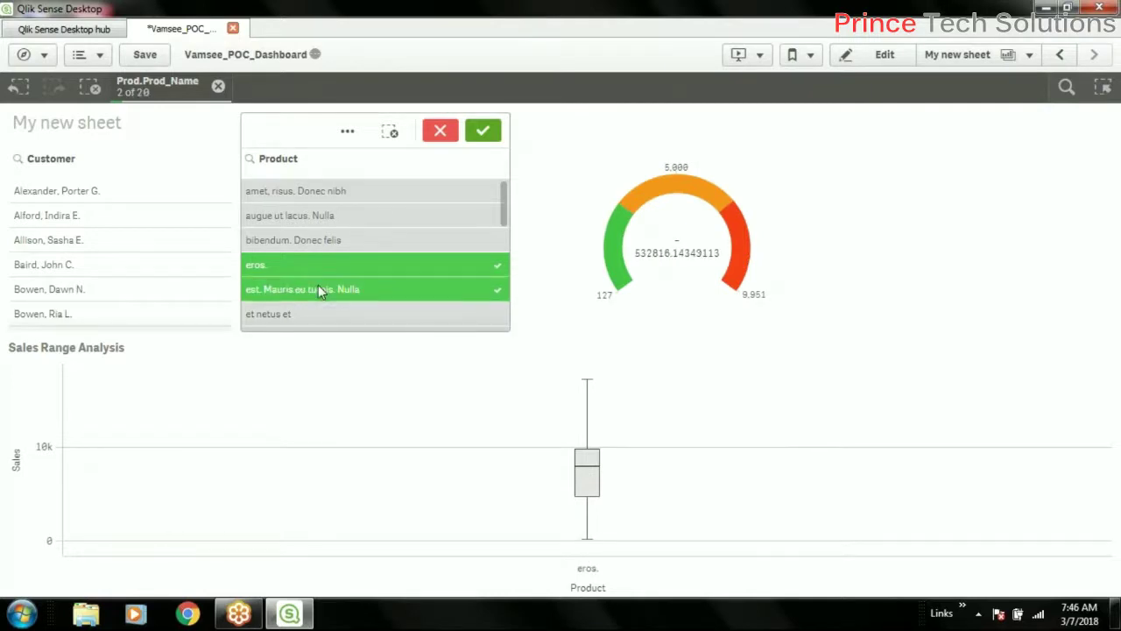
click(316, 269)
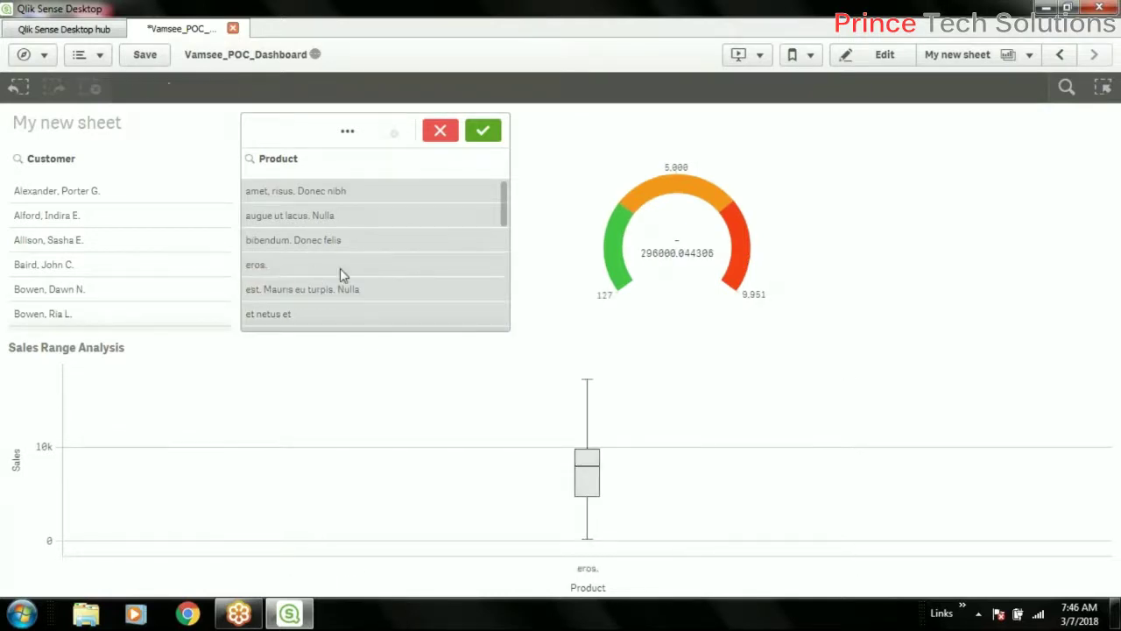
click(482, 130)
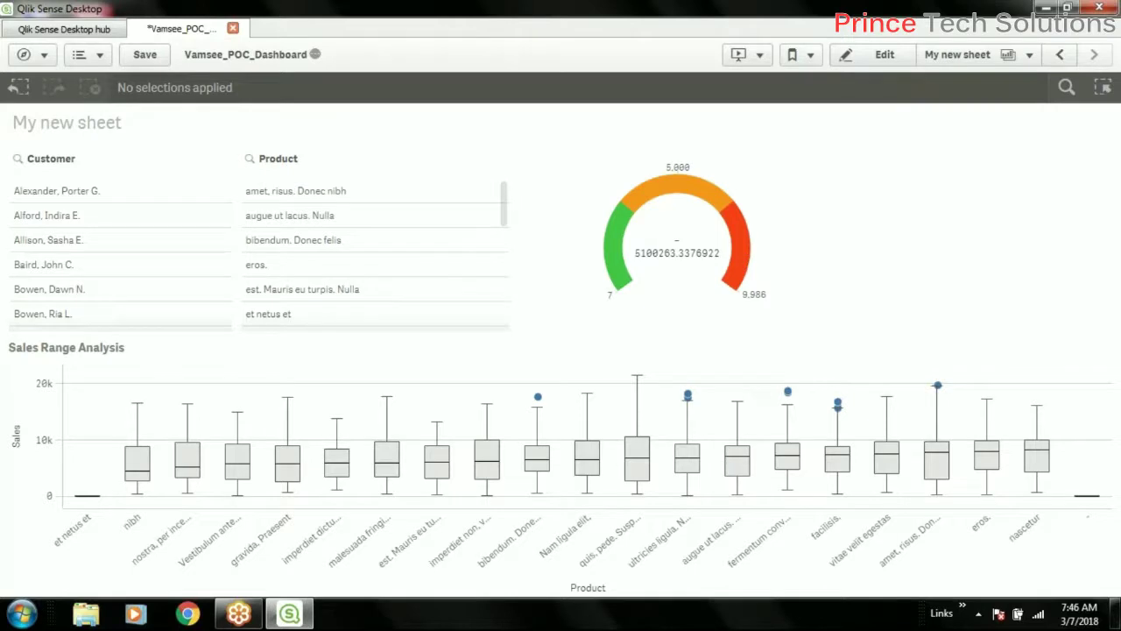
click(880, 55)
Replace the gauge's label formula with [Trans.COGS] copied from the expression
click(691, 283)
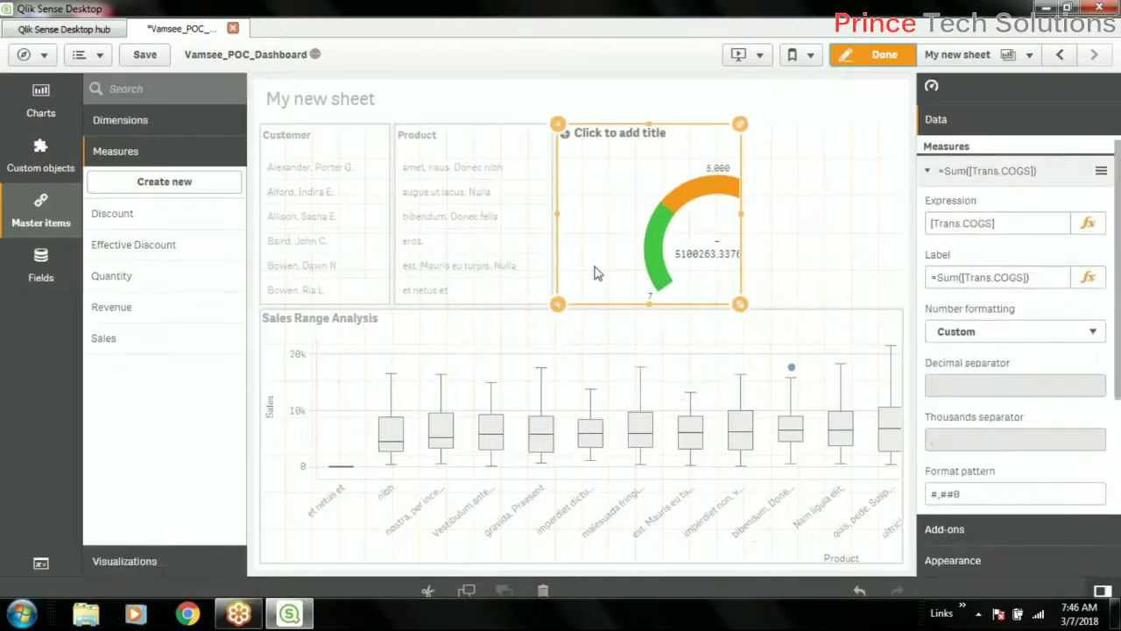
click(1042, 278)
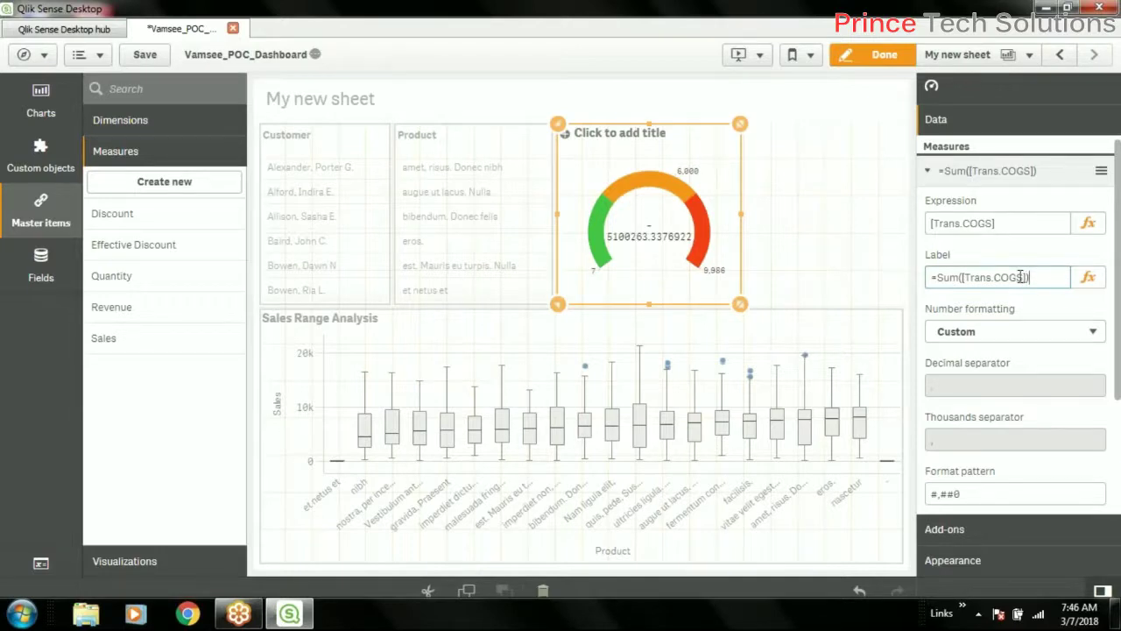
drag(1020, 277, 898, 276)
key(BackSpace)
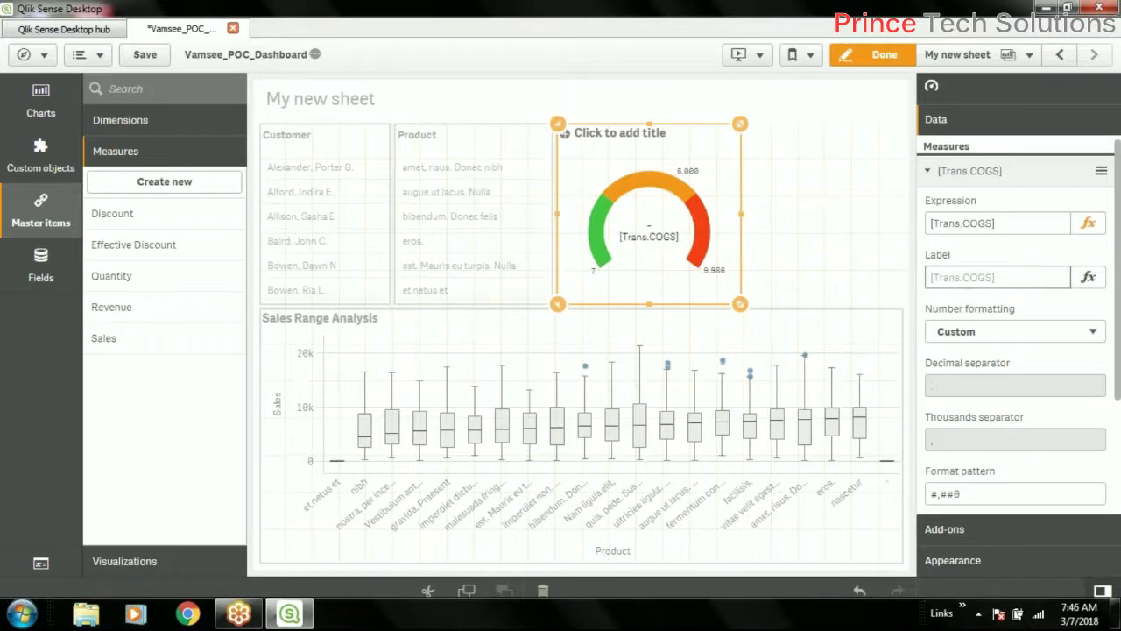
click(932, 277)
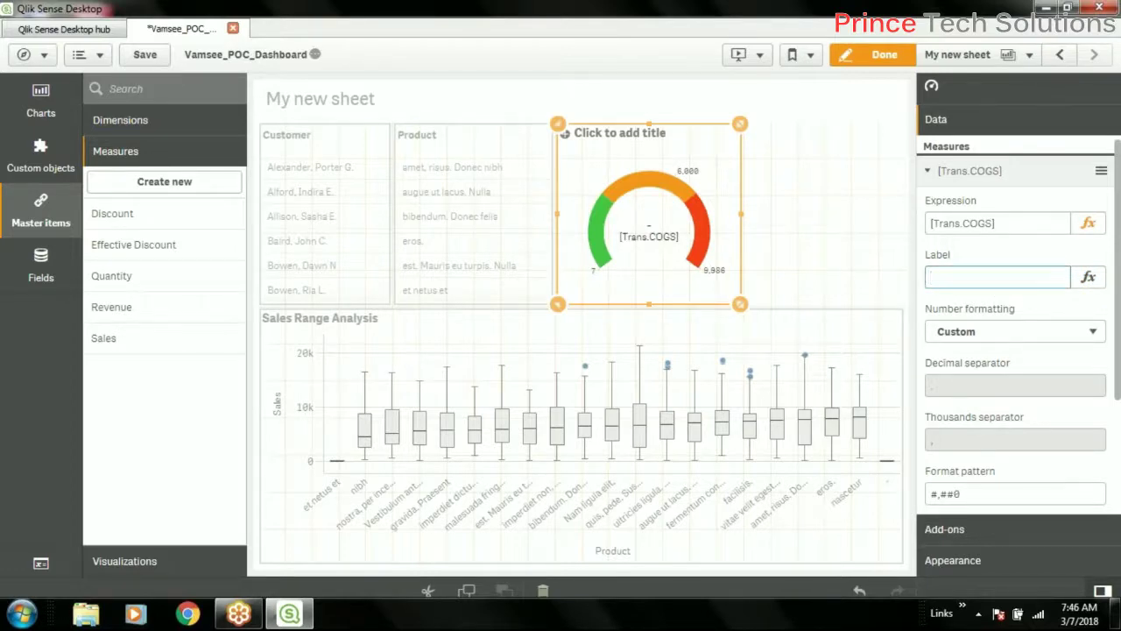
drag(999, 223, 882, 225)
key(ctrl+v)
key(Return)
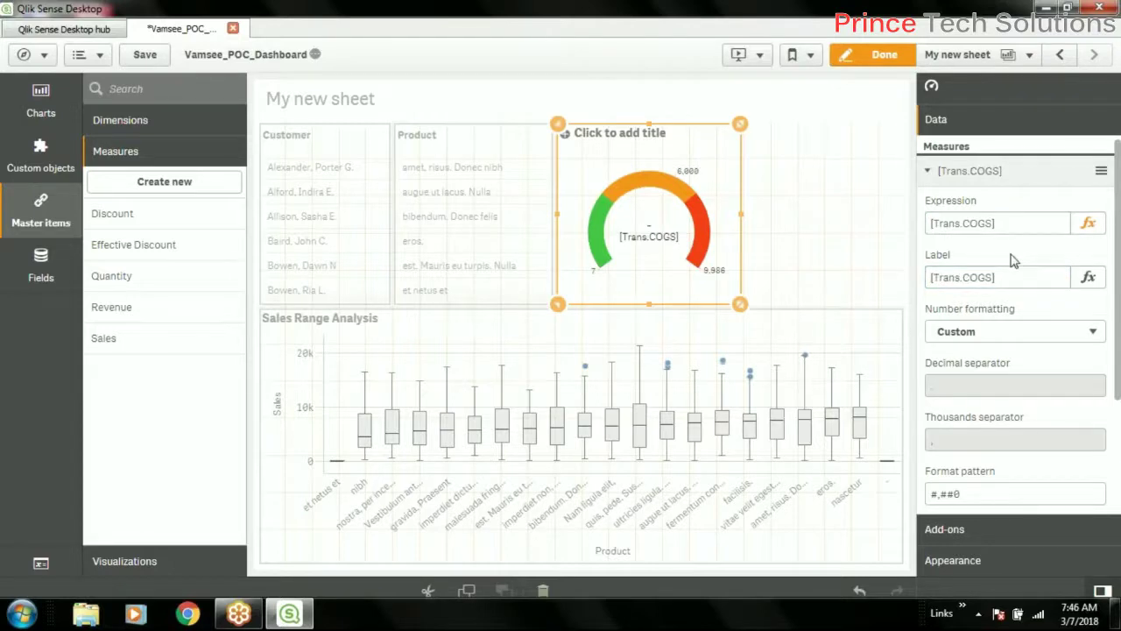
Rename the label to Sales, wrap the expression as Sum([Trans.COGS]), and exit editing
drag(1008, 277, 862, 282)
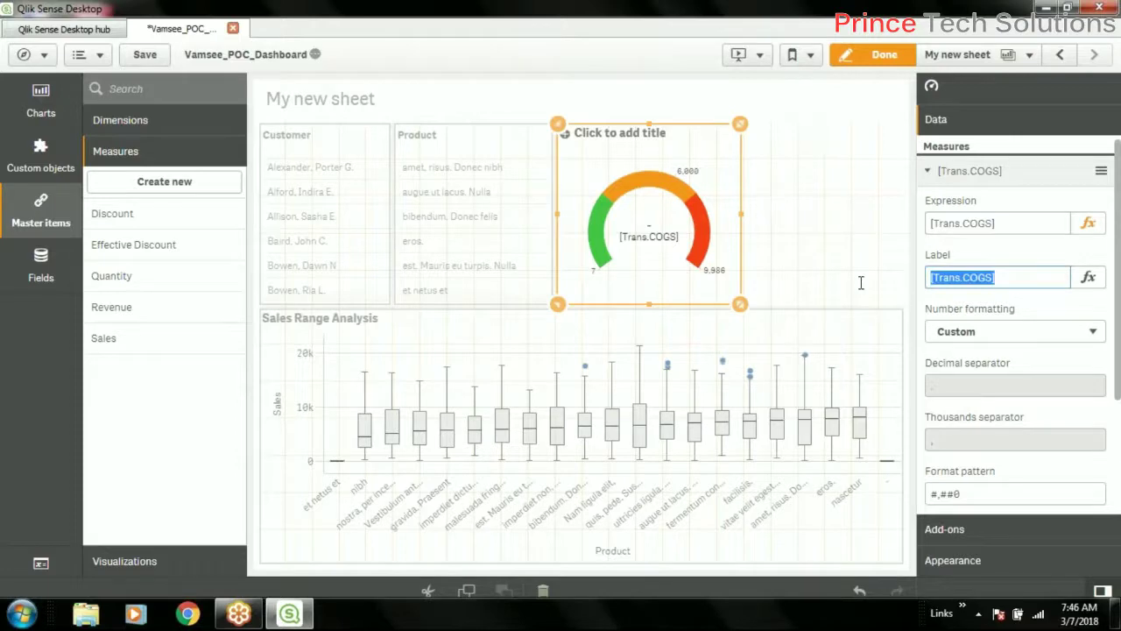
text(Sales)
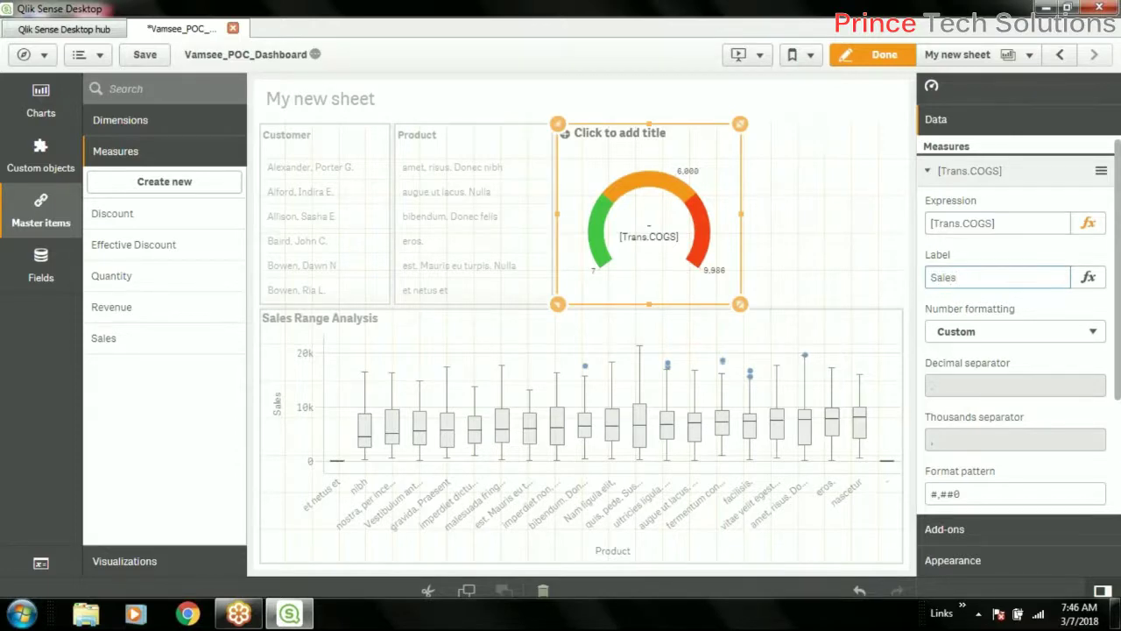
click(1001, 225)
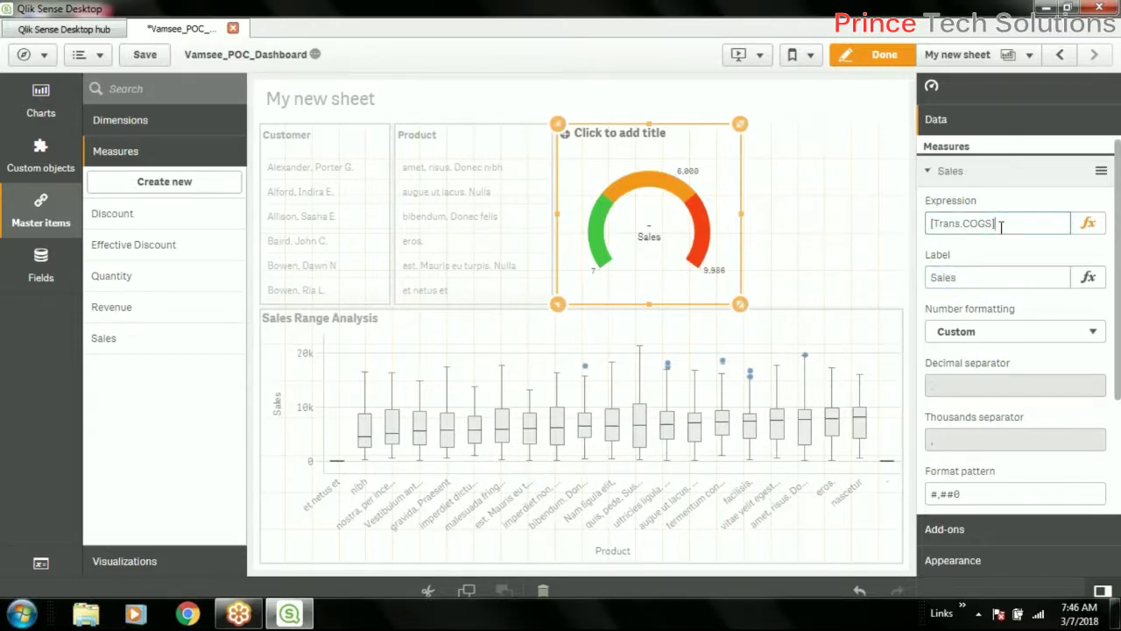
text(Sum()
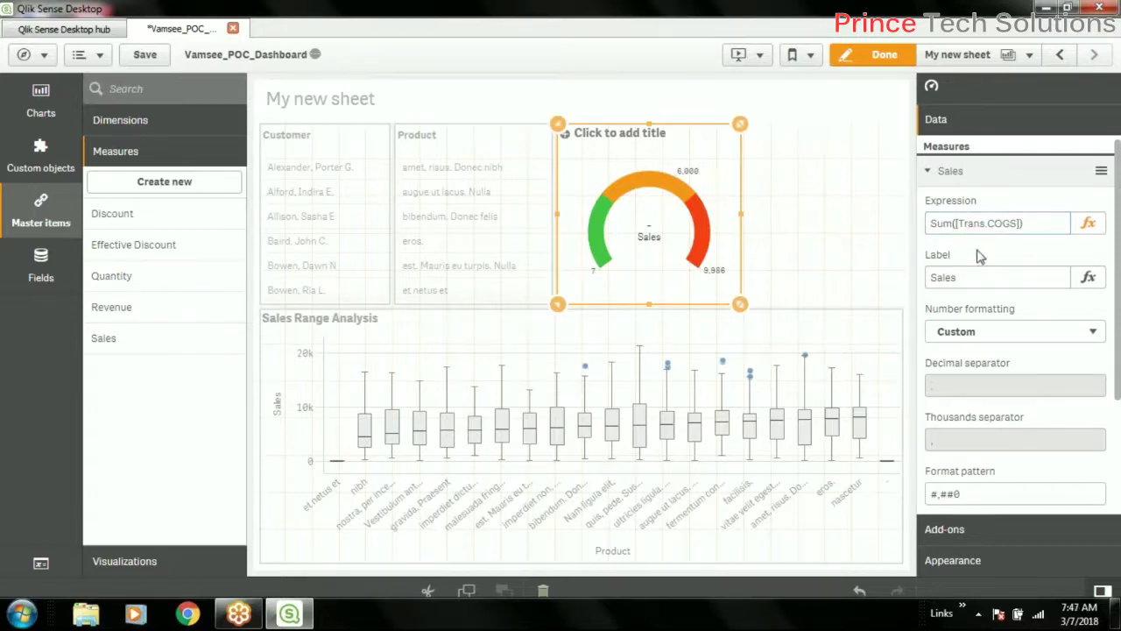
click(881, 61)
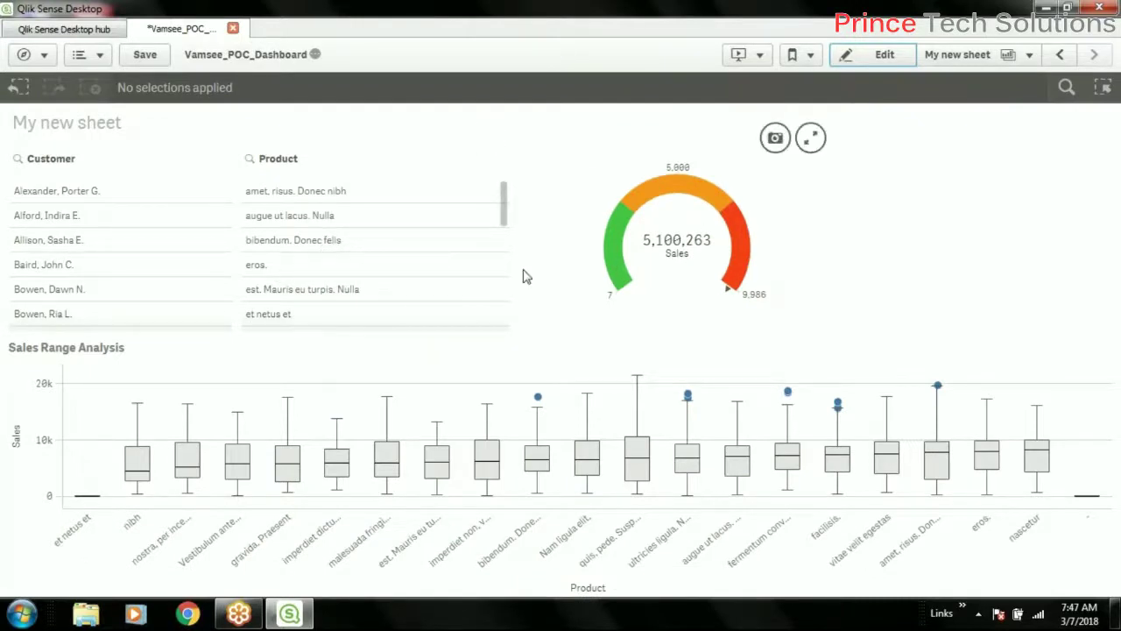
click(327, 241)
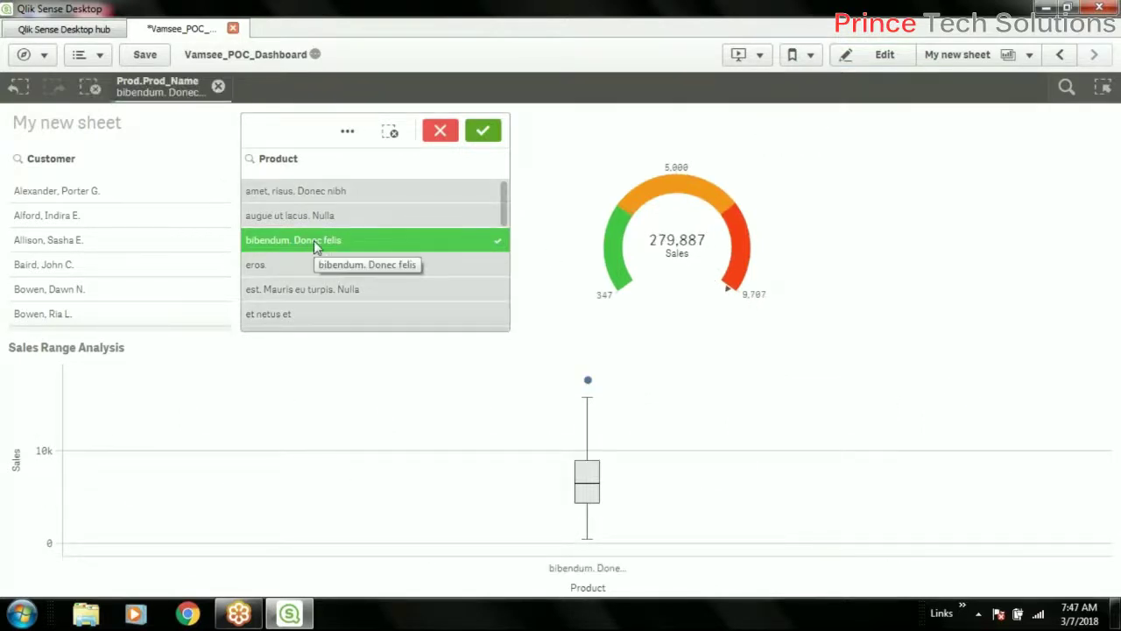
mouse_move(727, 252)
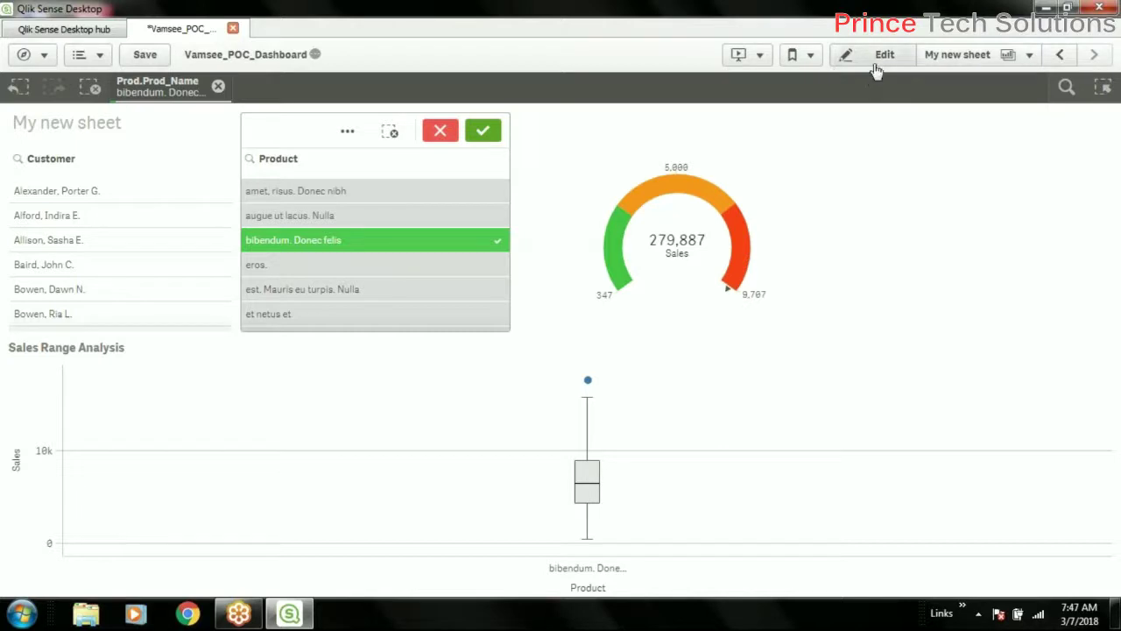
click(218, 85)
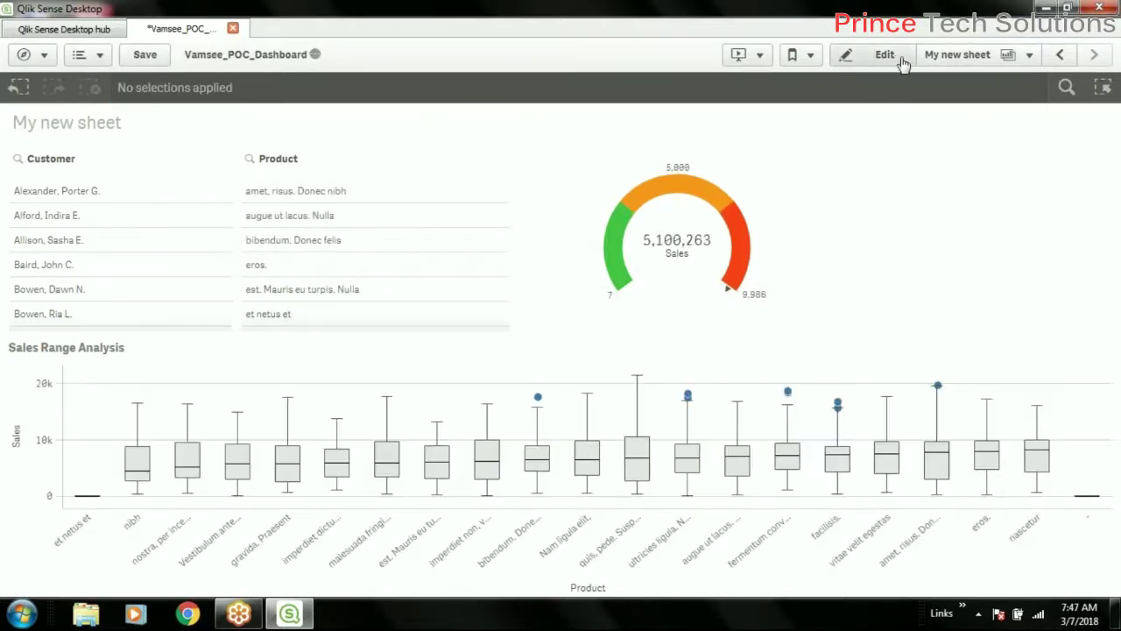